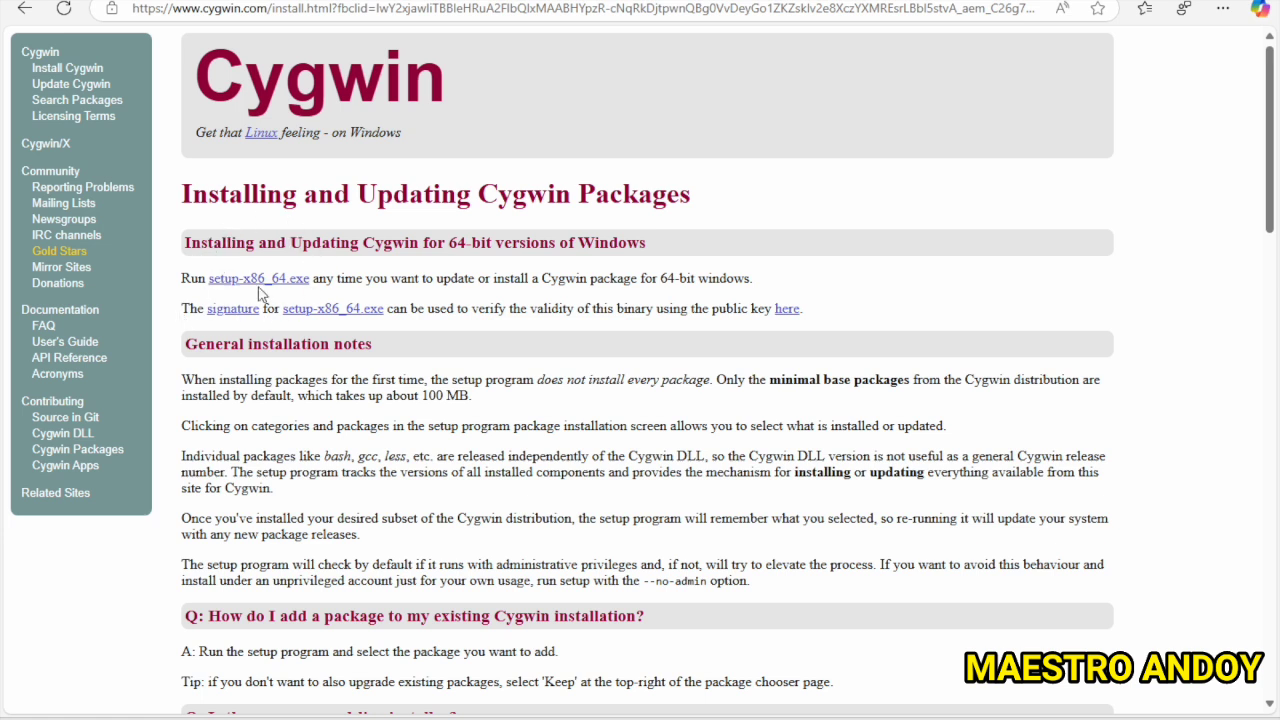
# Download setup-x86_64.exe for 64-bit Windows from the Cygwin install page and open the Downloads folder in File Explorer
pyautogui.click(258, 282)
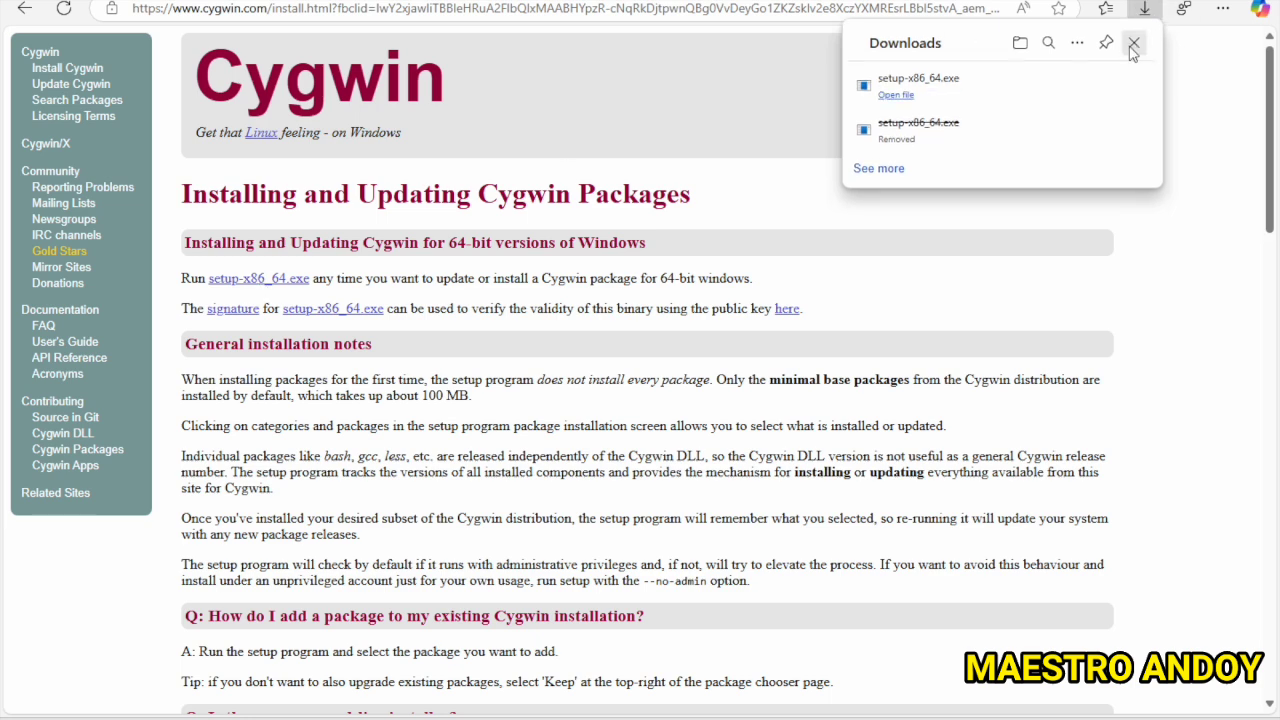
pyautogui.click(1134, 45)
pyautogui.press('super+e')
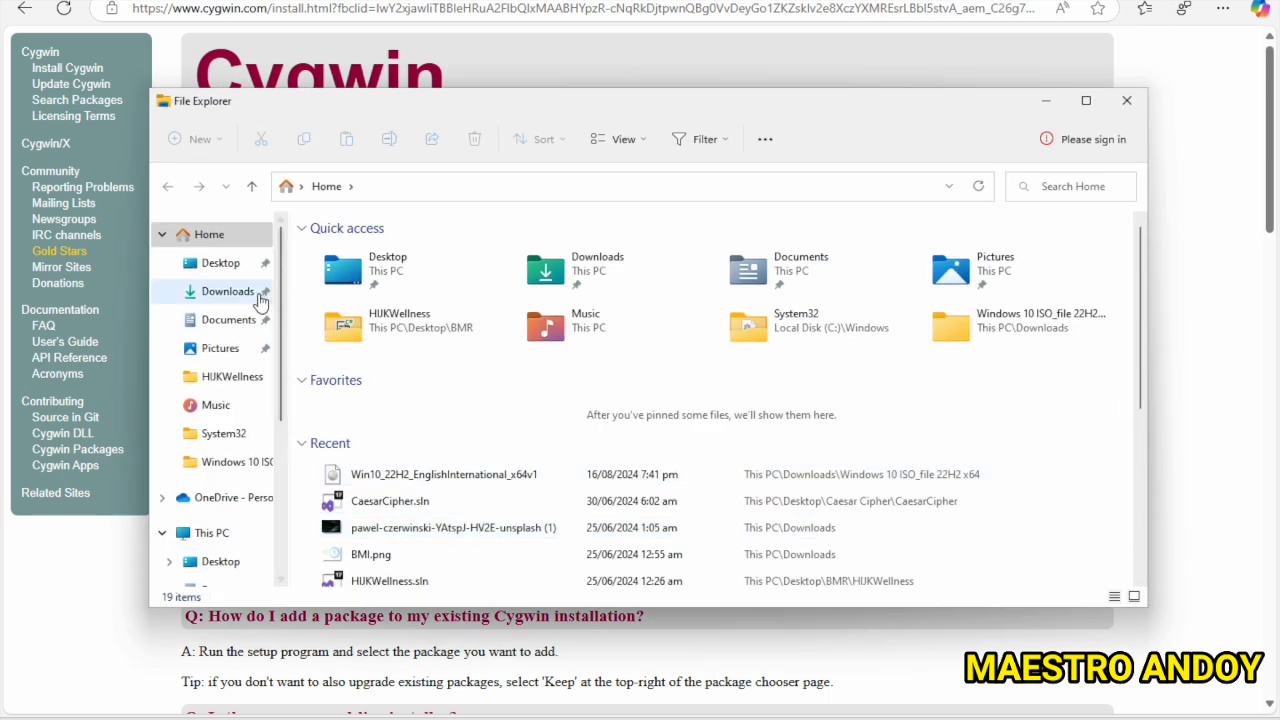
pyautogui.click(224, 290)
pyautogui.click(306, 302)
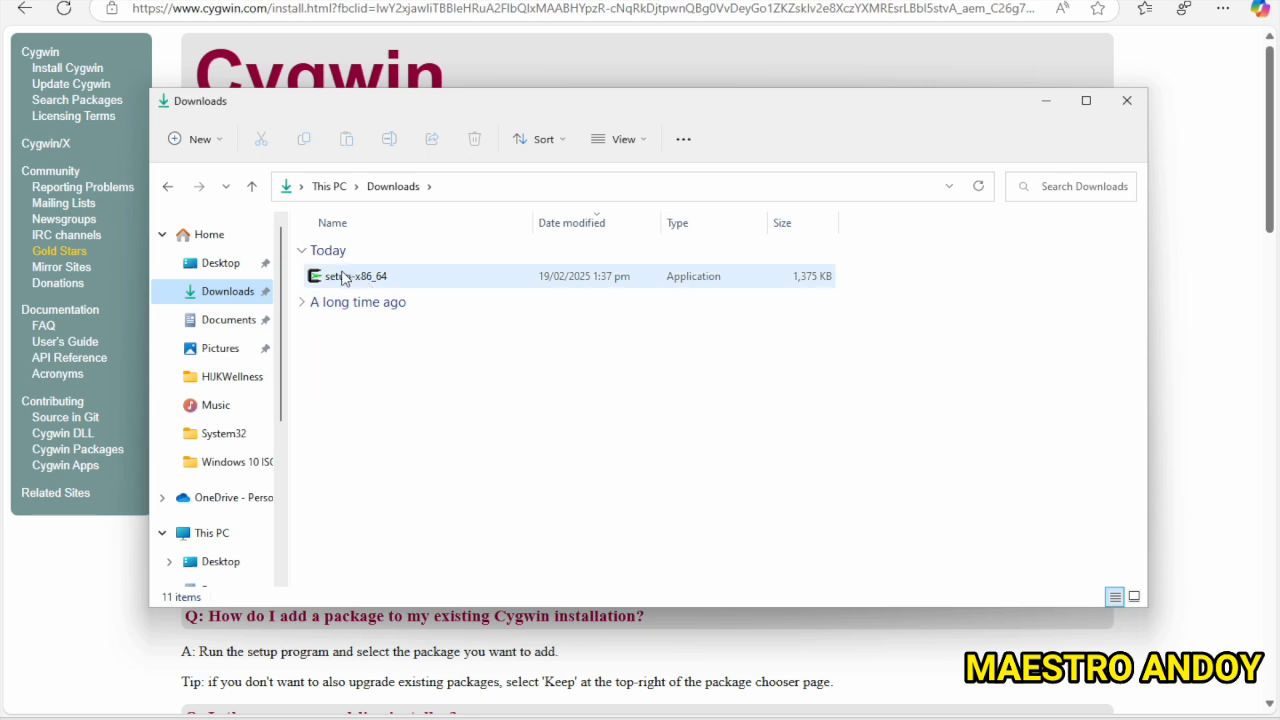
# Run setup-x86_64 as administrator and accept Install from Internet as the download source
pyautogui.click(416, 278)
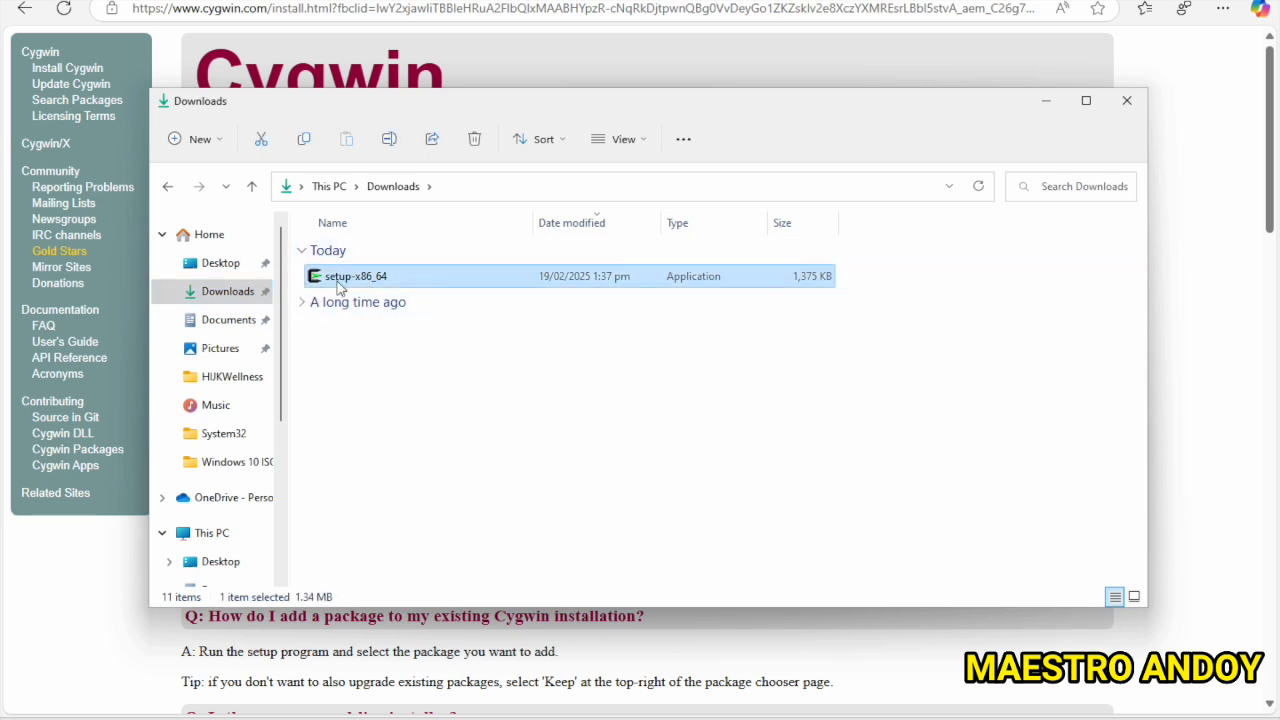
pyautogui.rightClick(416, 280)
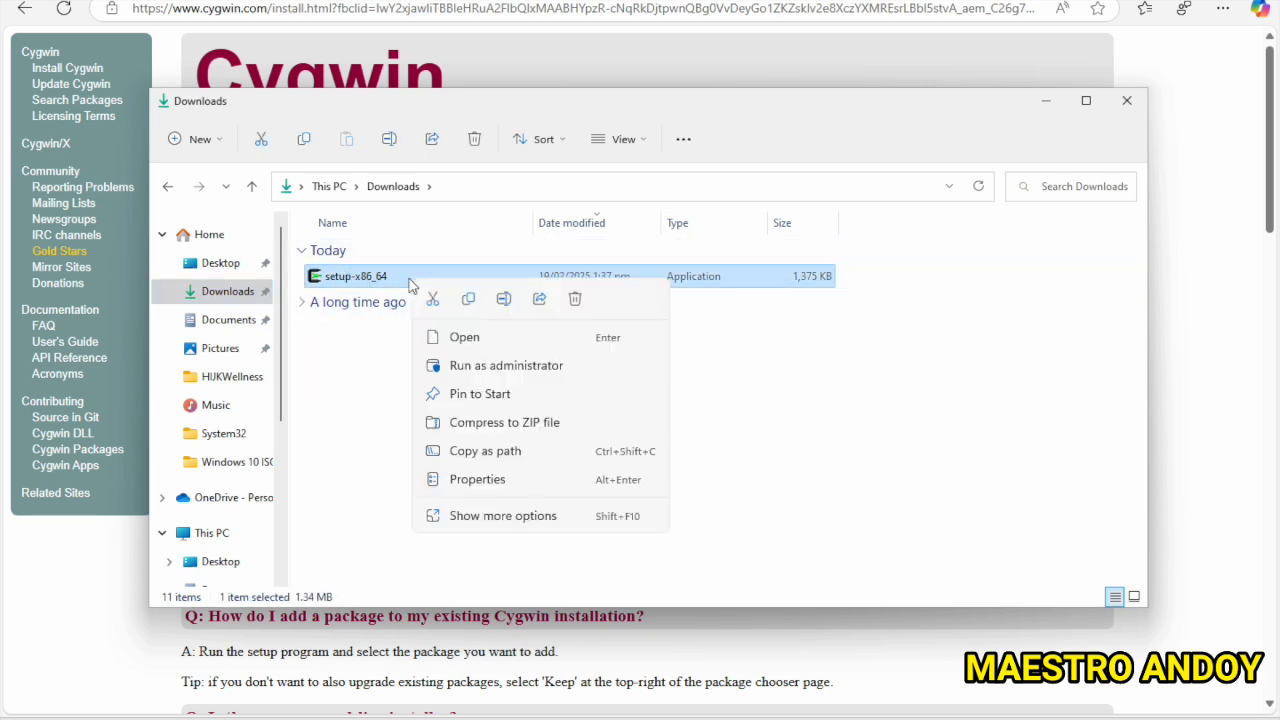
pyautogui.click(563, 366)
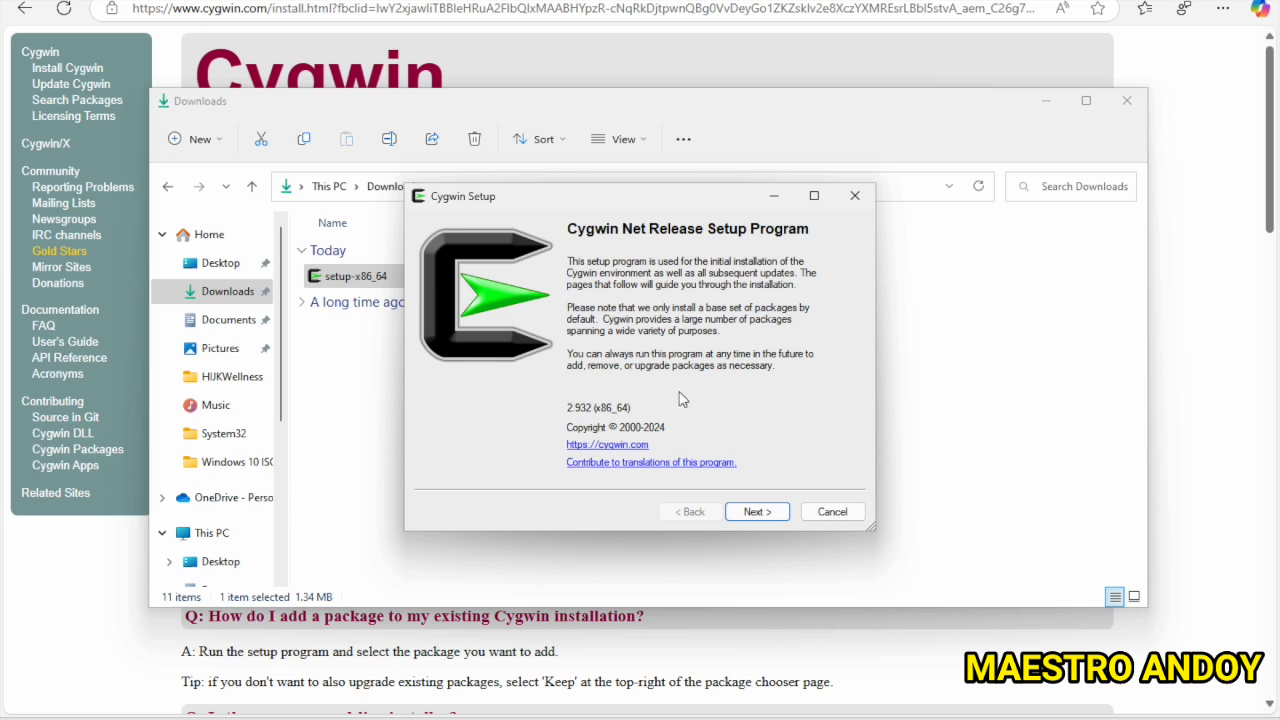
pyautogui.click(758, 512)
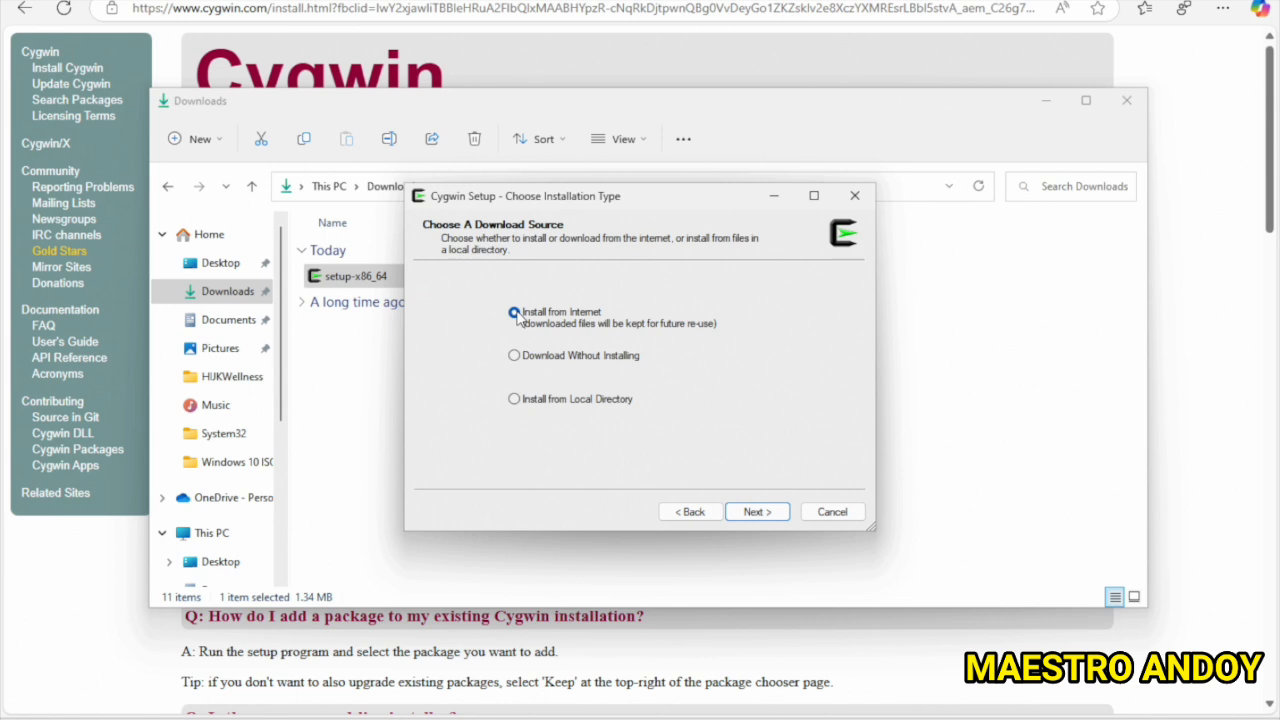
pyautogui.click(766, 515)
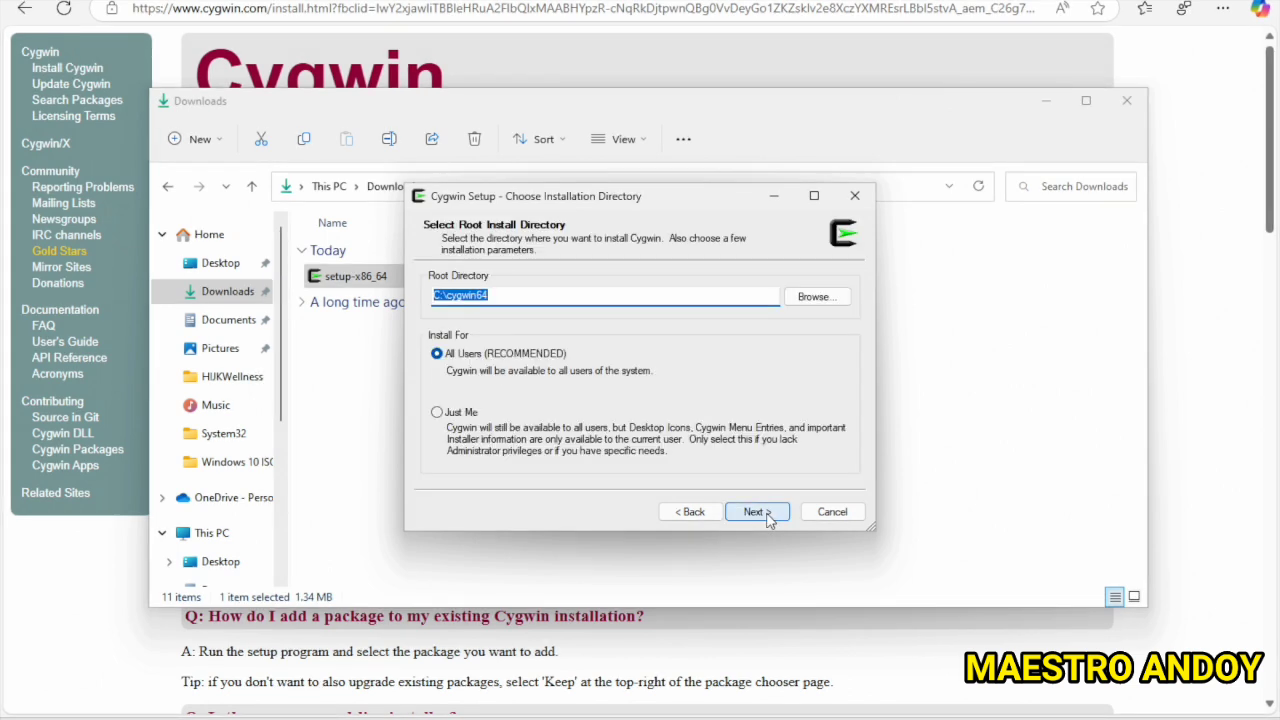
# Set the root install directory to the Documents folder under This PC, keeping the installation for All Users
pyautogui.click(816, 297)
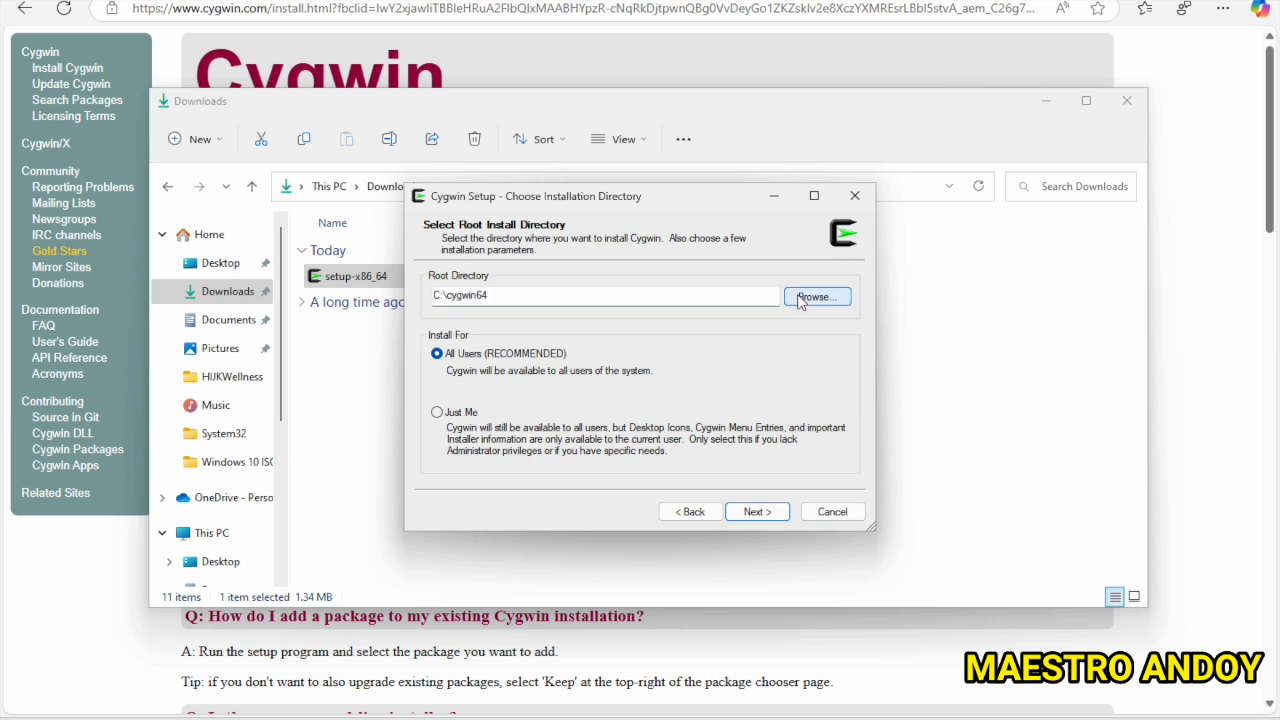
pyautogui.click(816, 298)
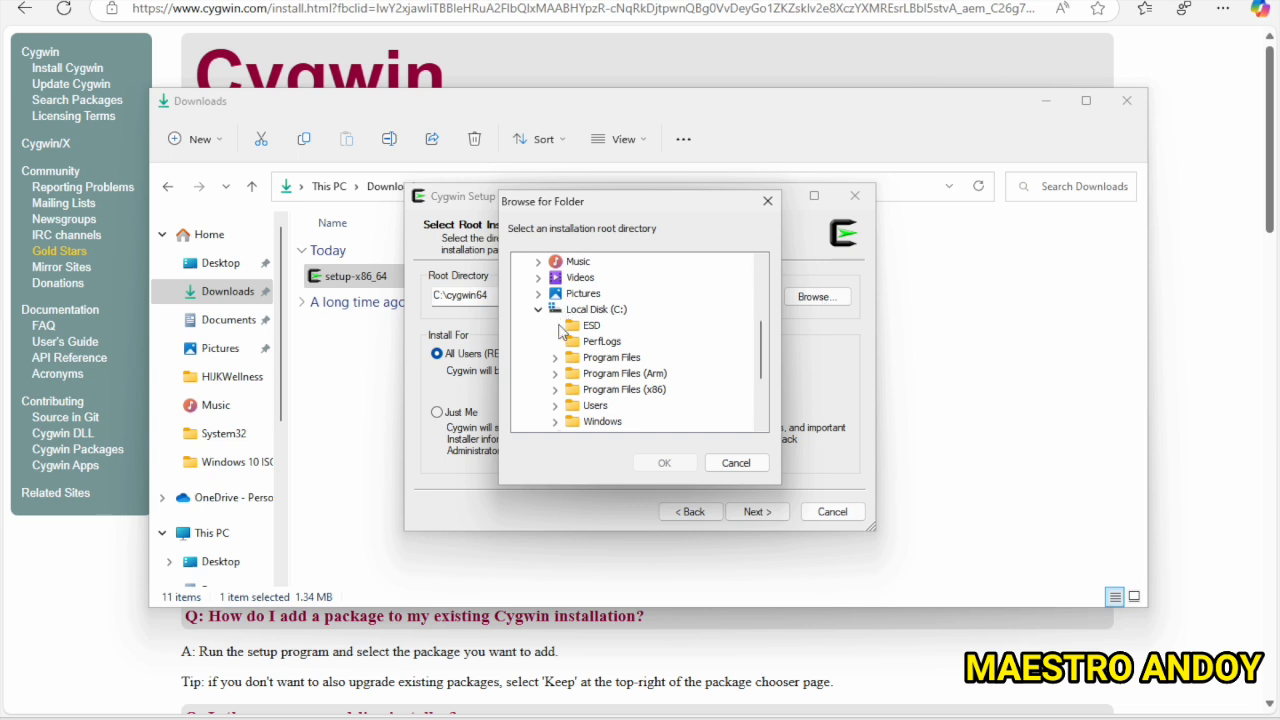
pyautogui.click(539, 310)
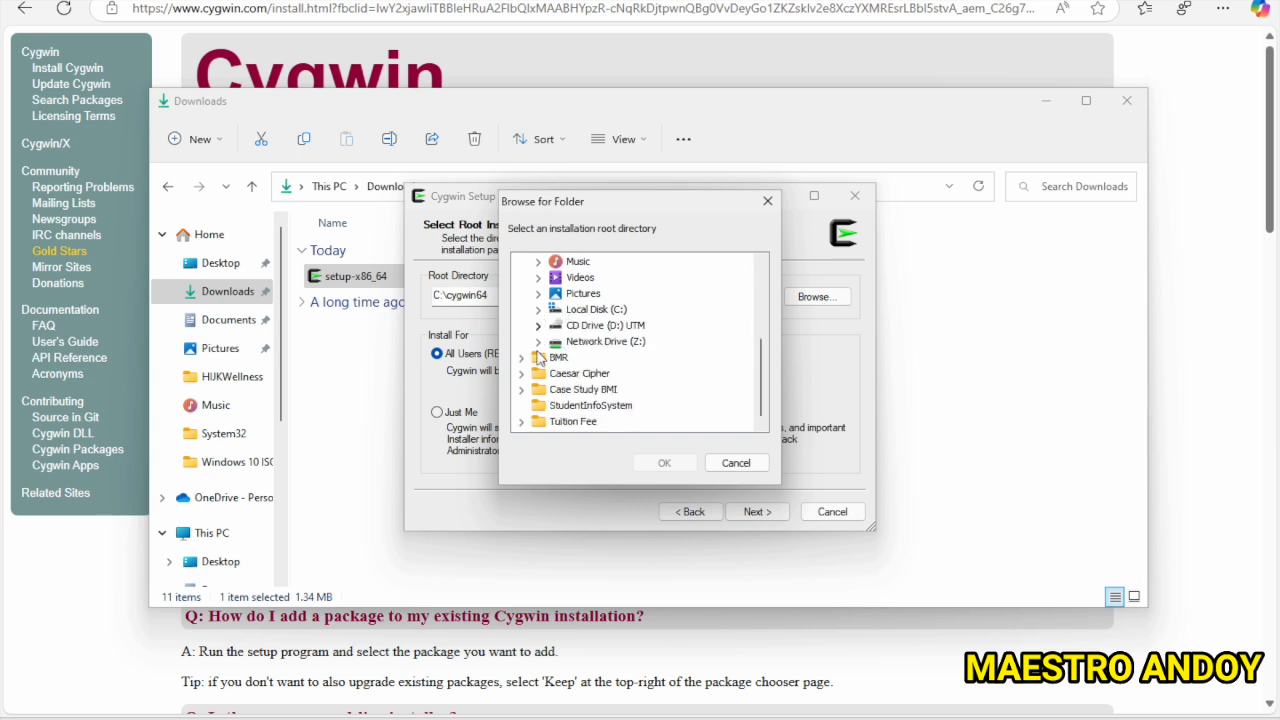
pyautogui.scroll(3, 546, 350)
pyautogui.scroll(-3, 546, 348)
pyautogui.scroll(3, 546, 348)
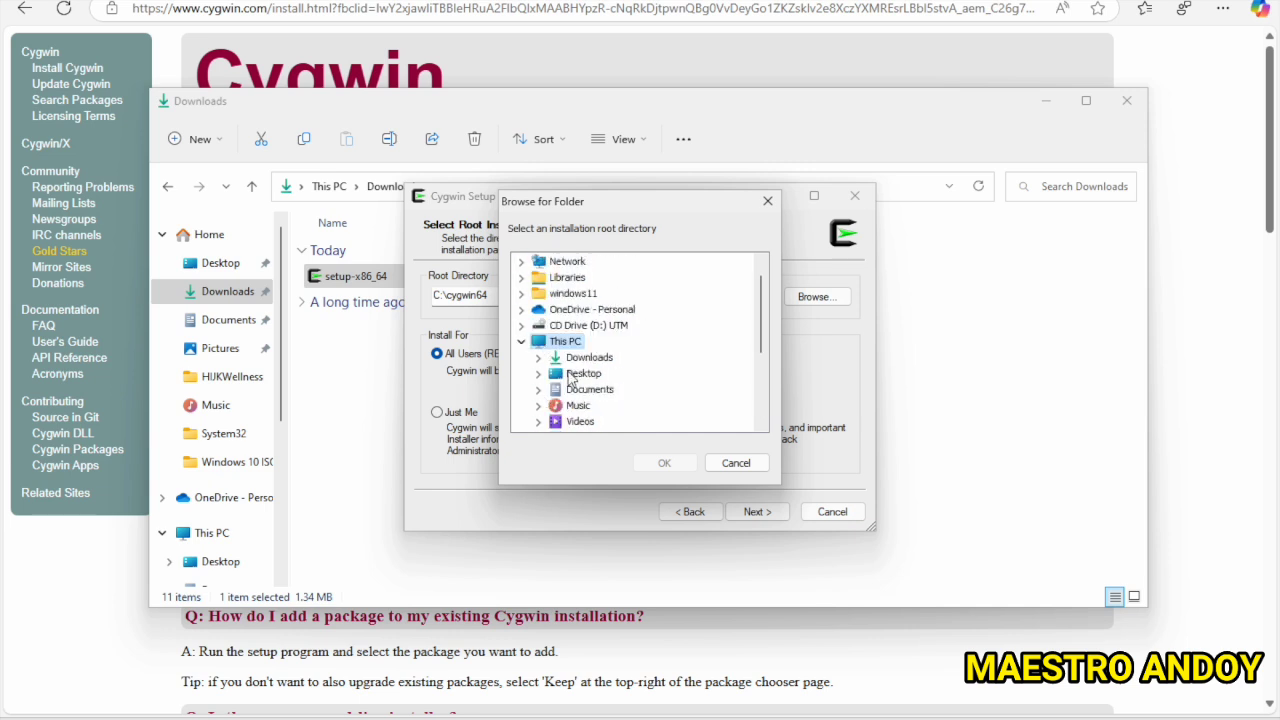
pyautogui.click(576, 376)
pyautogui.click(585, 390)
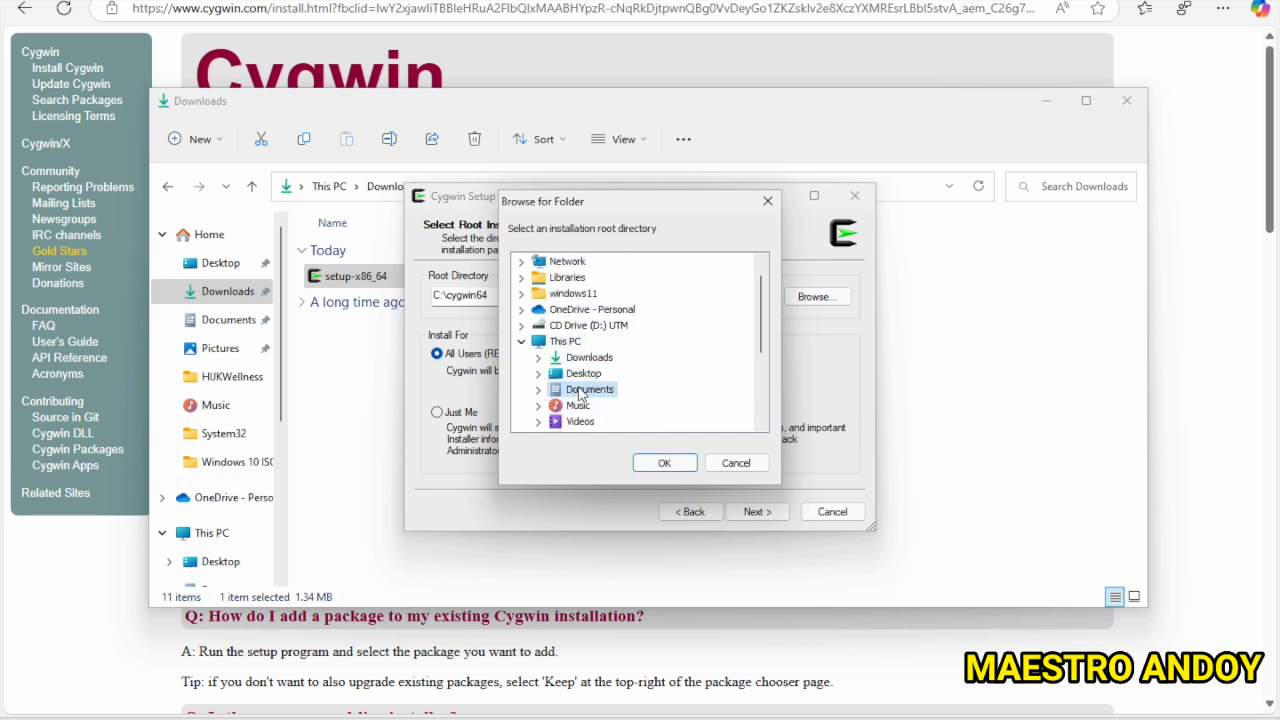
pyautogui.click(650, 467)
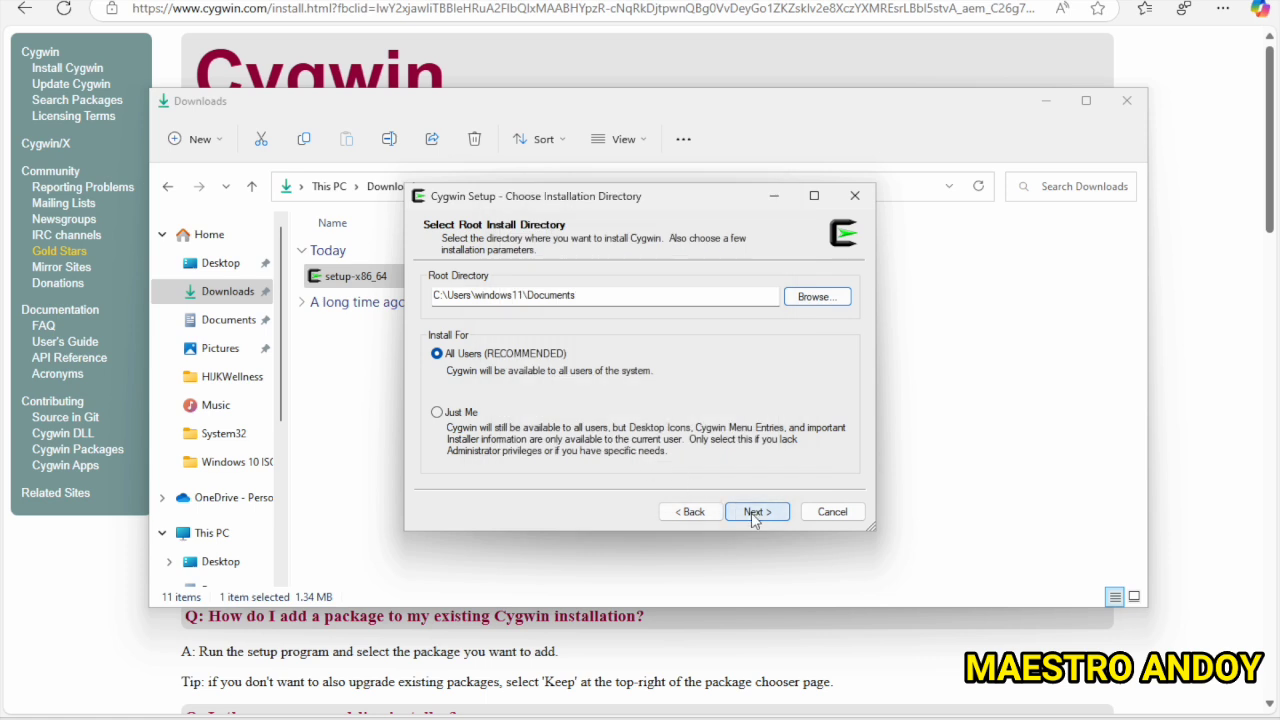
pyautogui.click(755, 513)
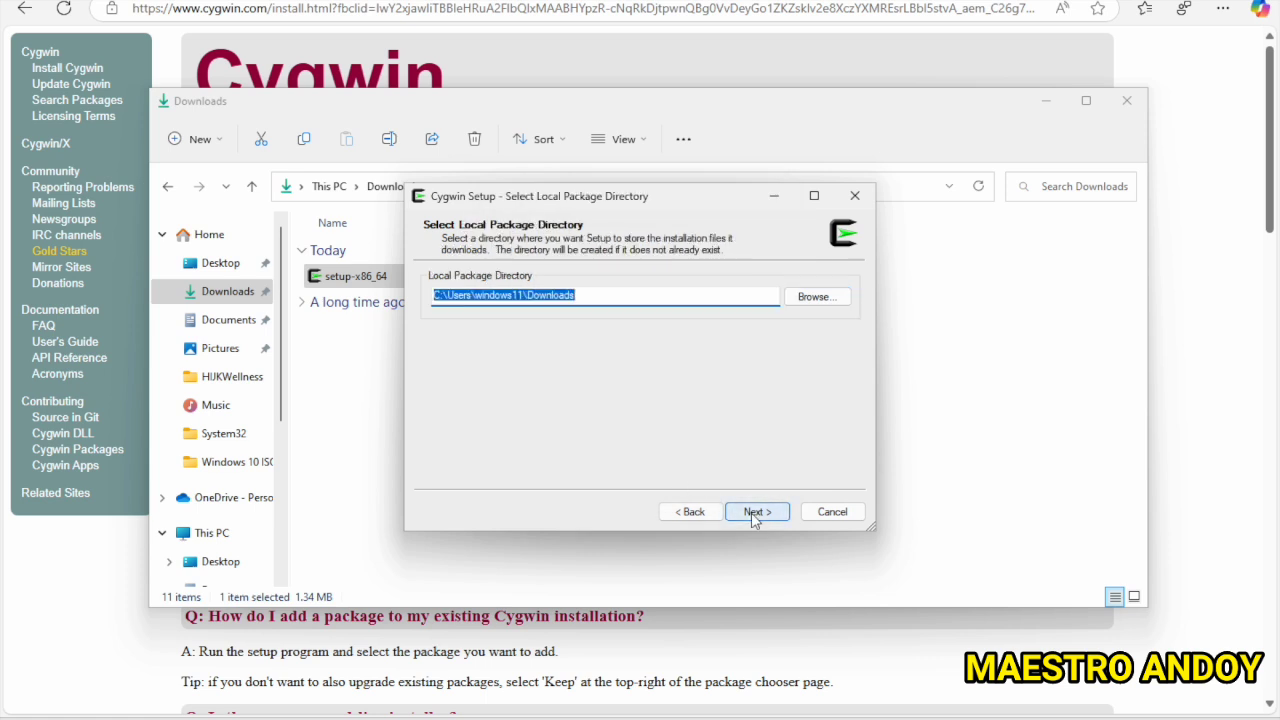
# Use the Downloads folder as the local package directory and connect with Use System Proxy Settings
pyautogui.click(812, 297)
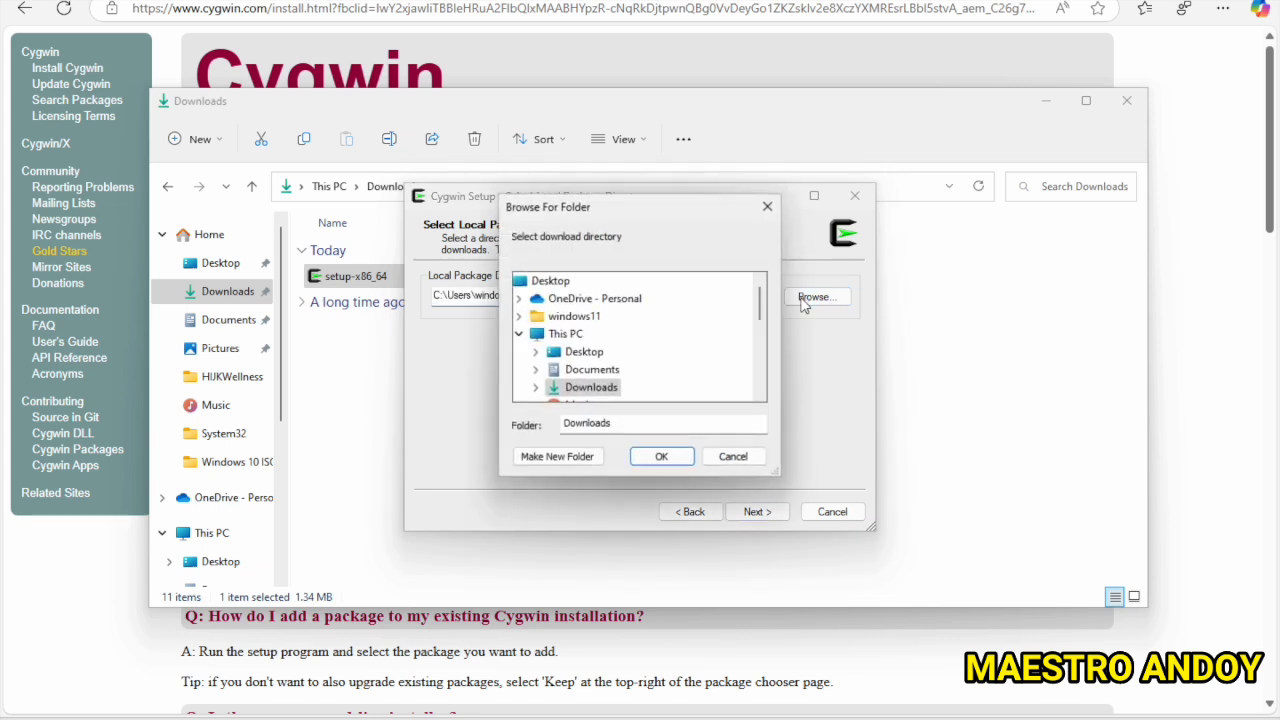
pyautogui.click(658, 459)
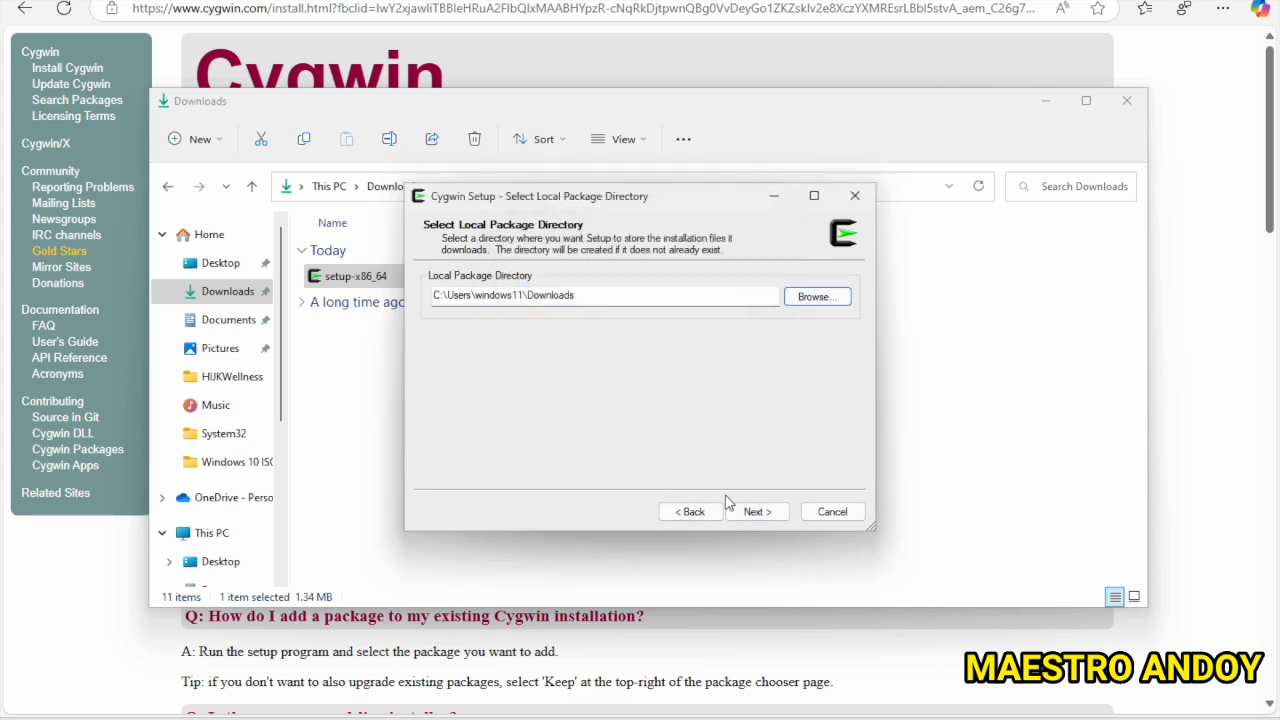
pyautogui.click(741, 513)
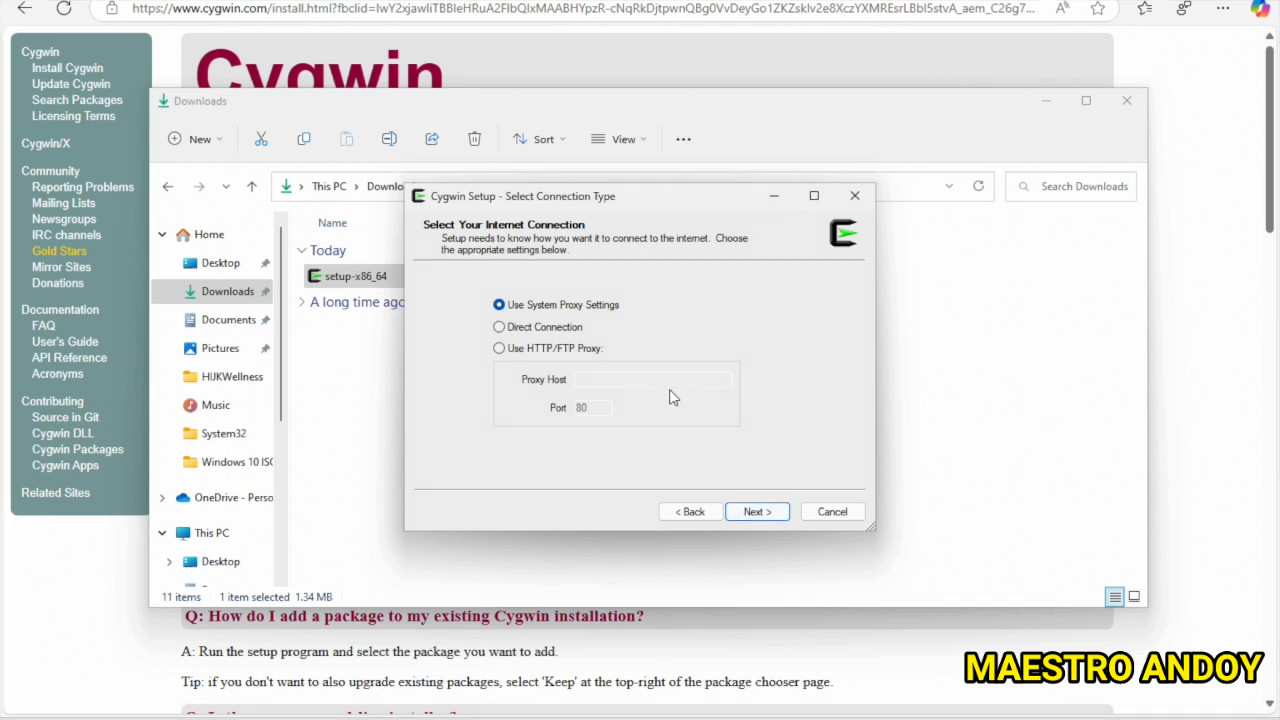
pyautogui.click(753, 515)
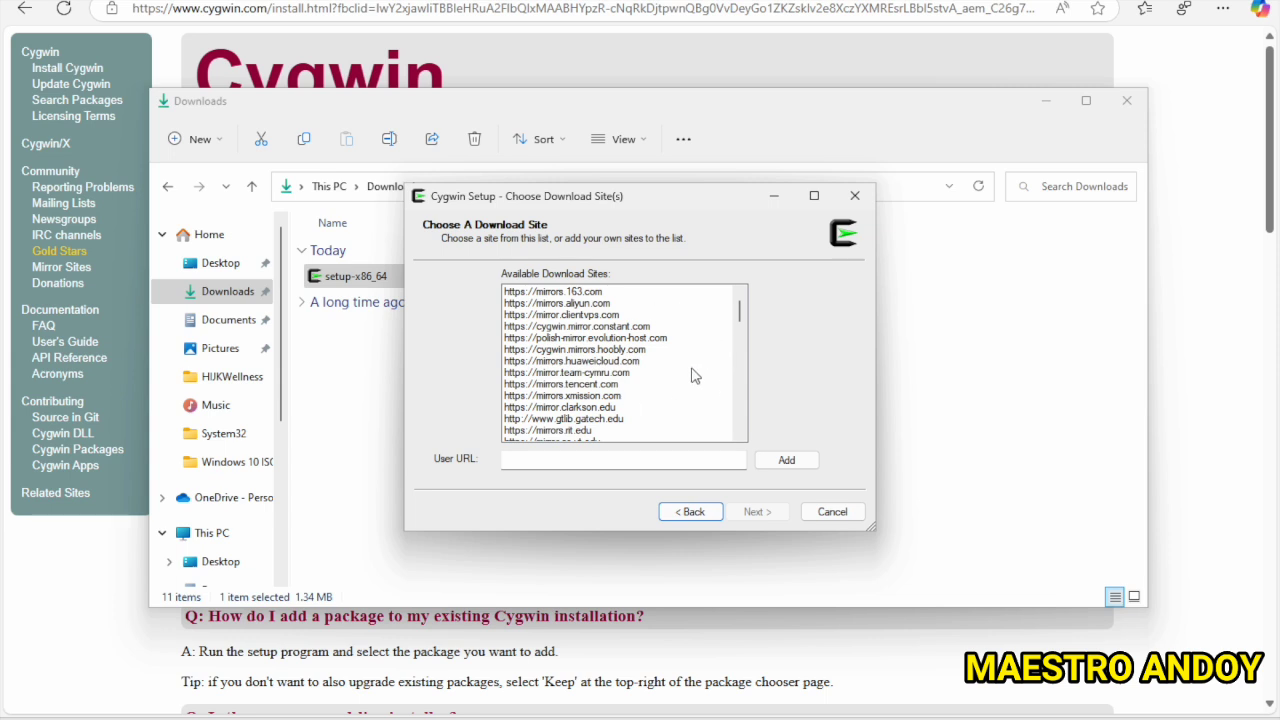
pyautogui.scroll(-5, 695, 375)
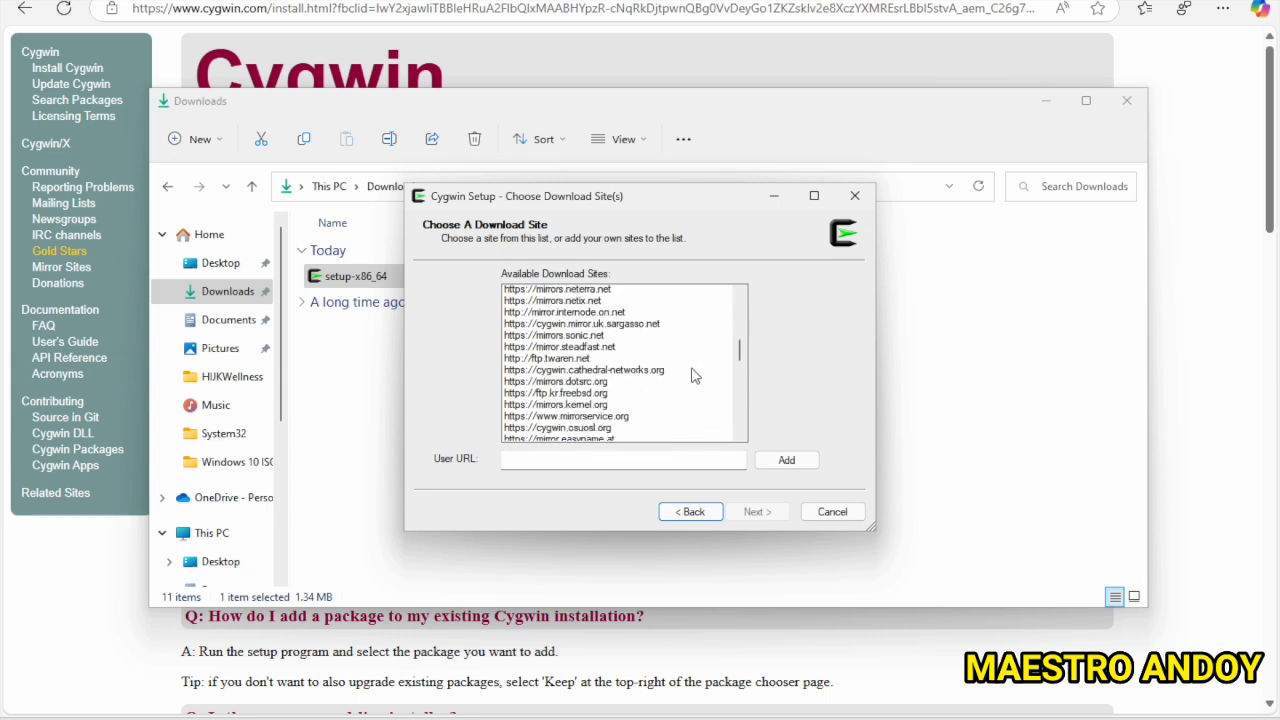
pyautogui.scroll(5, 695, 375)
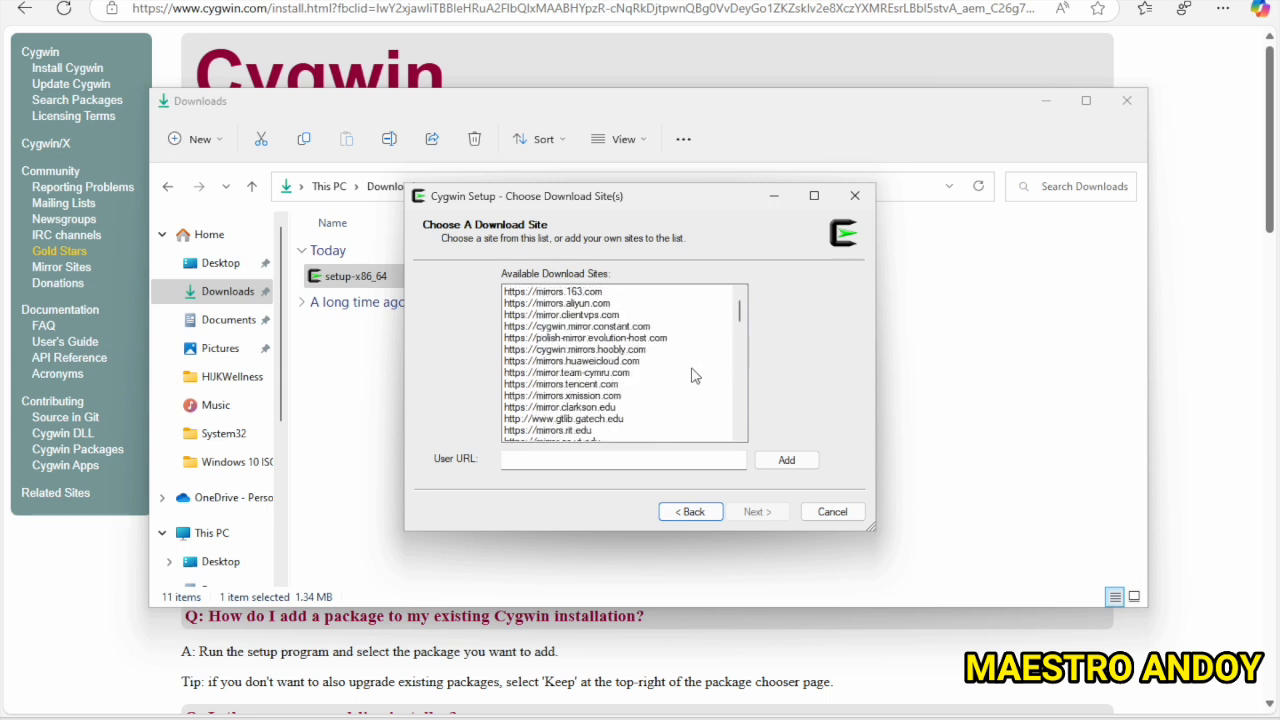
pyautogui.click(652, 327)
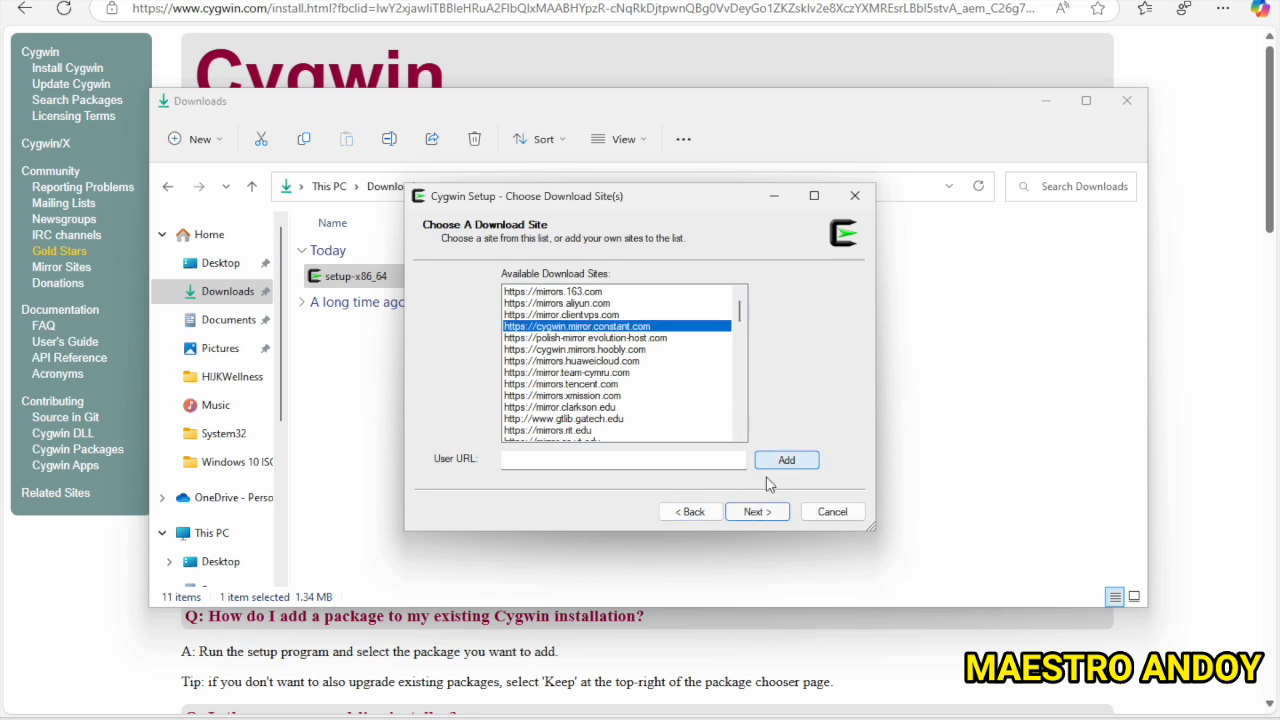
pyautogui.click(758, 511)
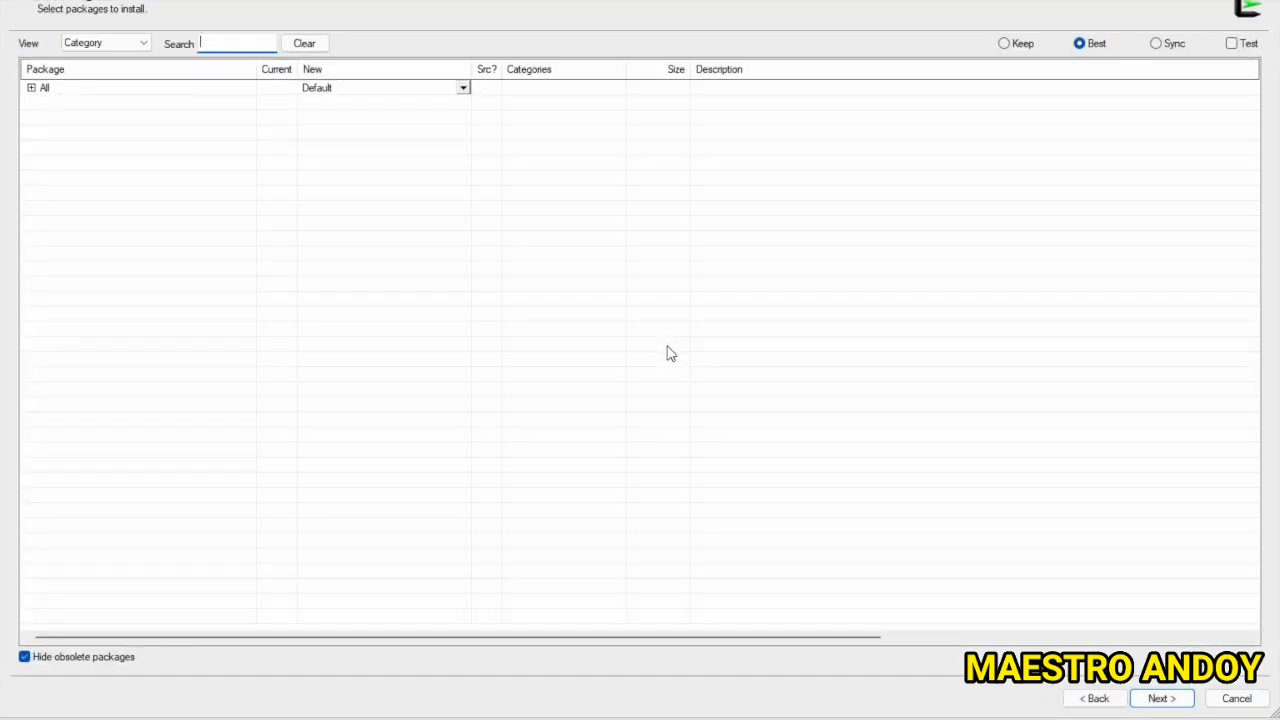
# Expand the All category to look over the packages, and continue with the default package selection
pyautogui.click(31, 89)
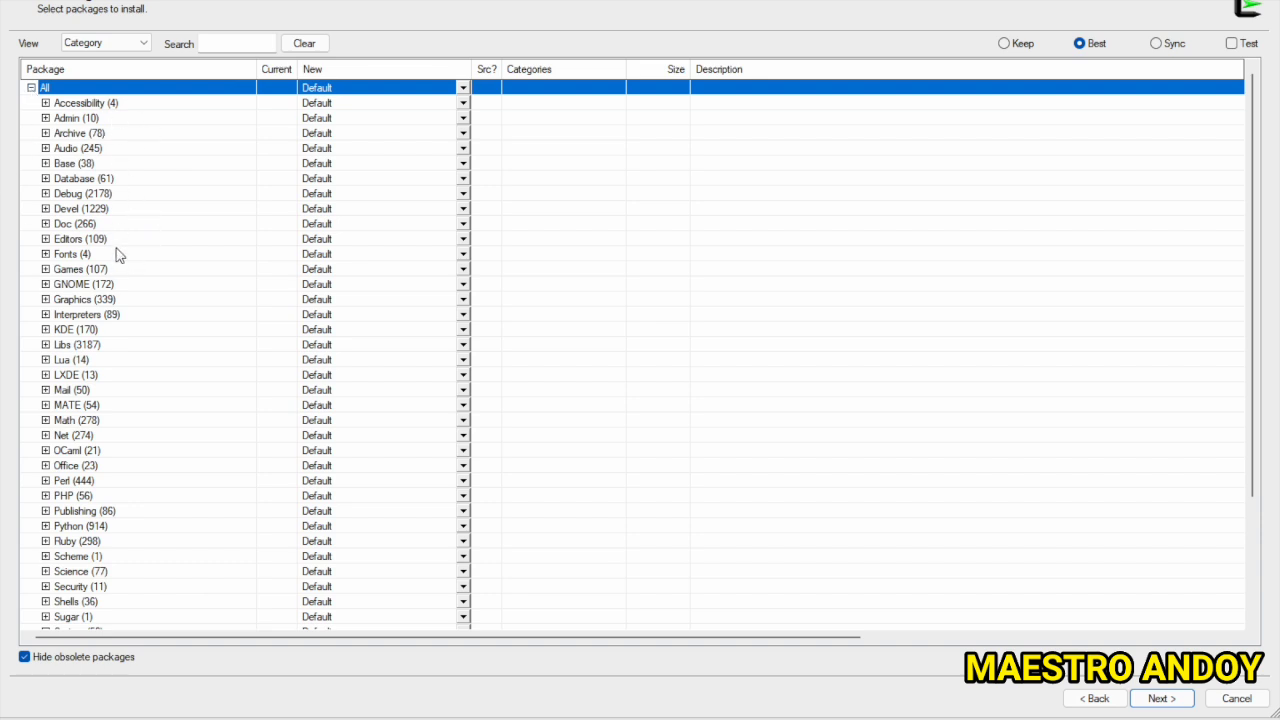
pyautogui.scroll(-4, 117, 255)
pyautogui.scroll(4, 117, 255)
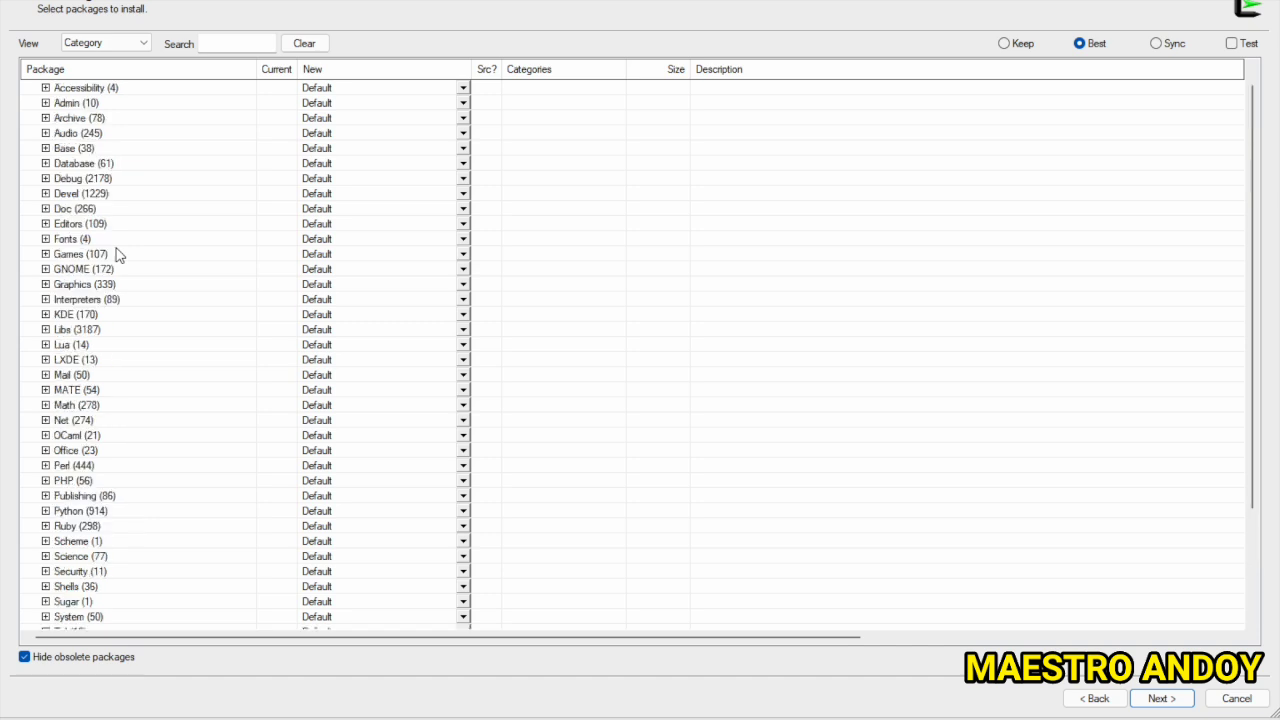
pyautogui.click(101, 47)
pyautogui.click(122, 50)
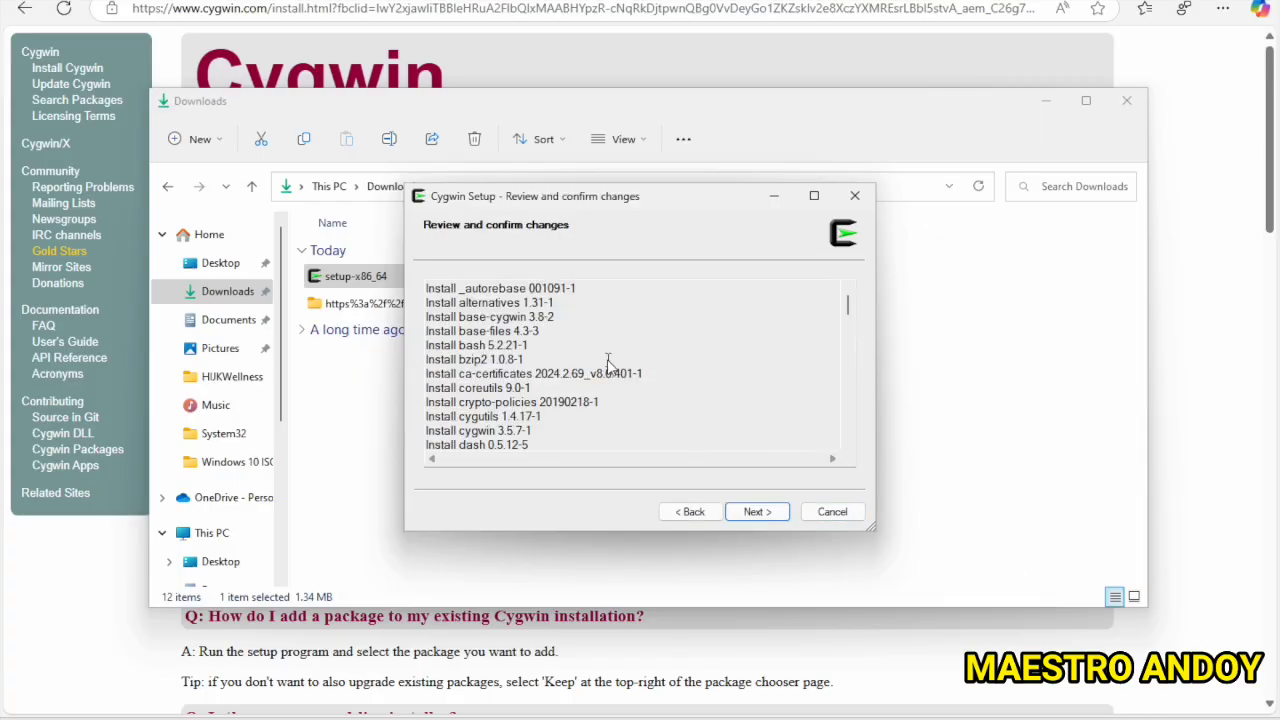
# Review and install the listed packages, then finish setup with icons on the desktop and in the Start menu
pyautogui.scroll(-10, 607, 359)
pyautogui.scroll(10, 607, 359)
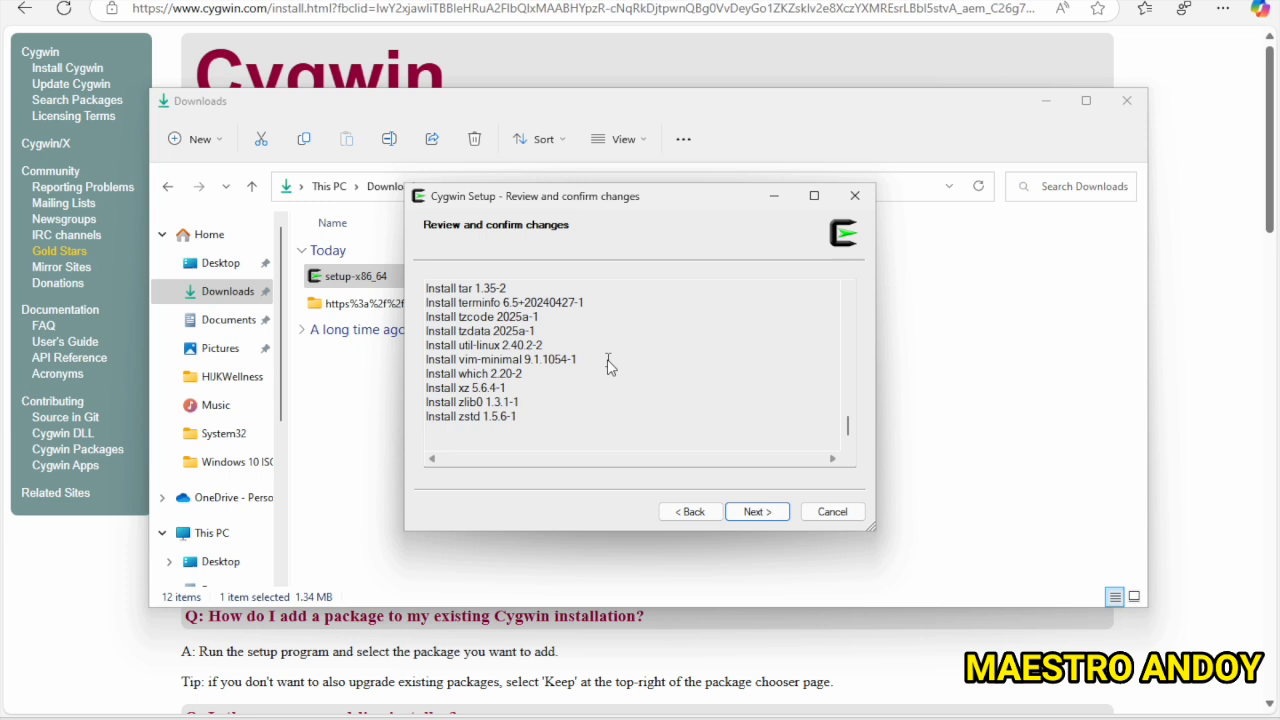
pyautogui.scroll(5, 607, 359)
pyautogui.click(754, 512)
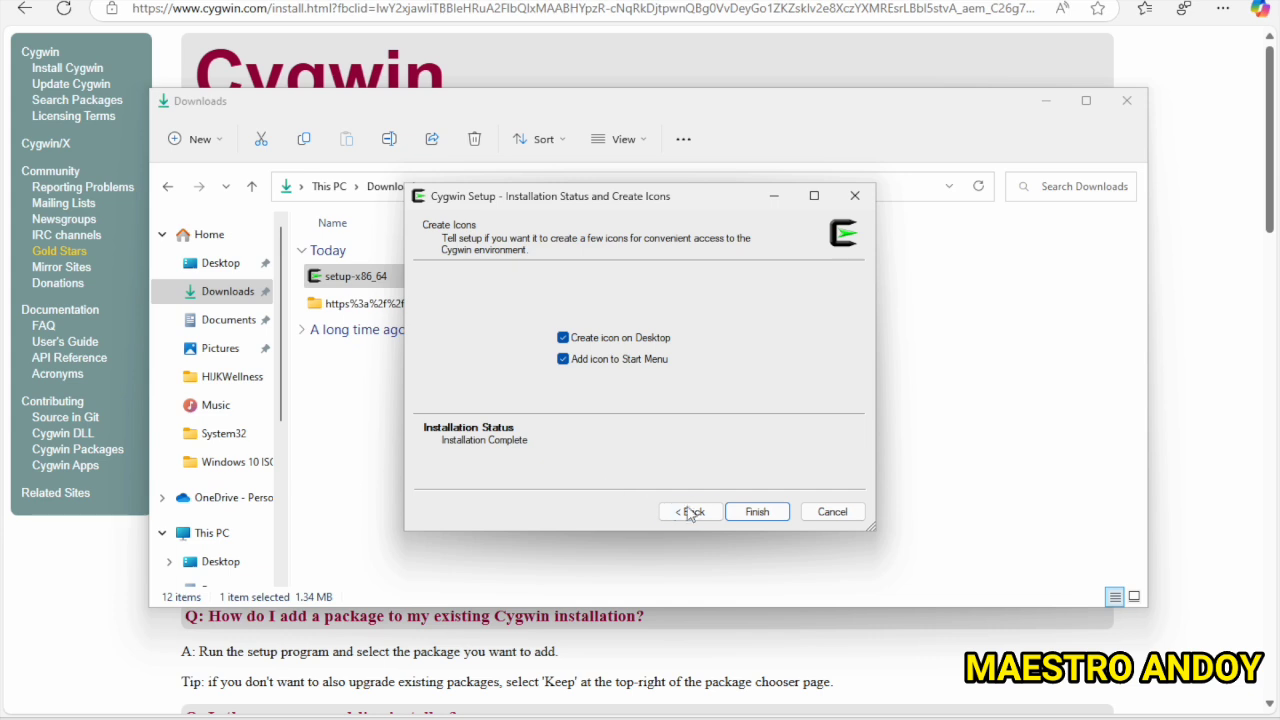
pyautogui.click(757, 512)
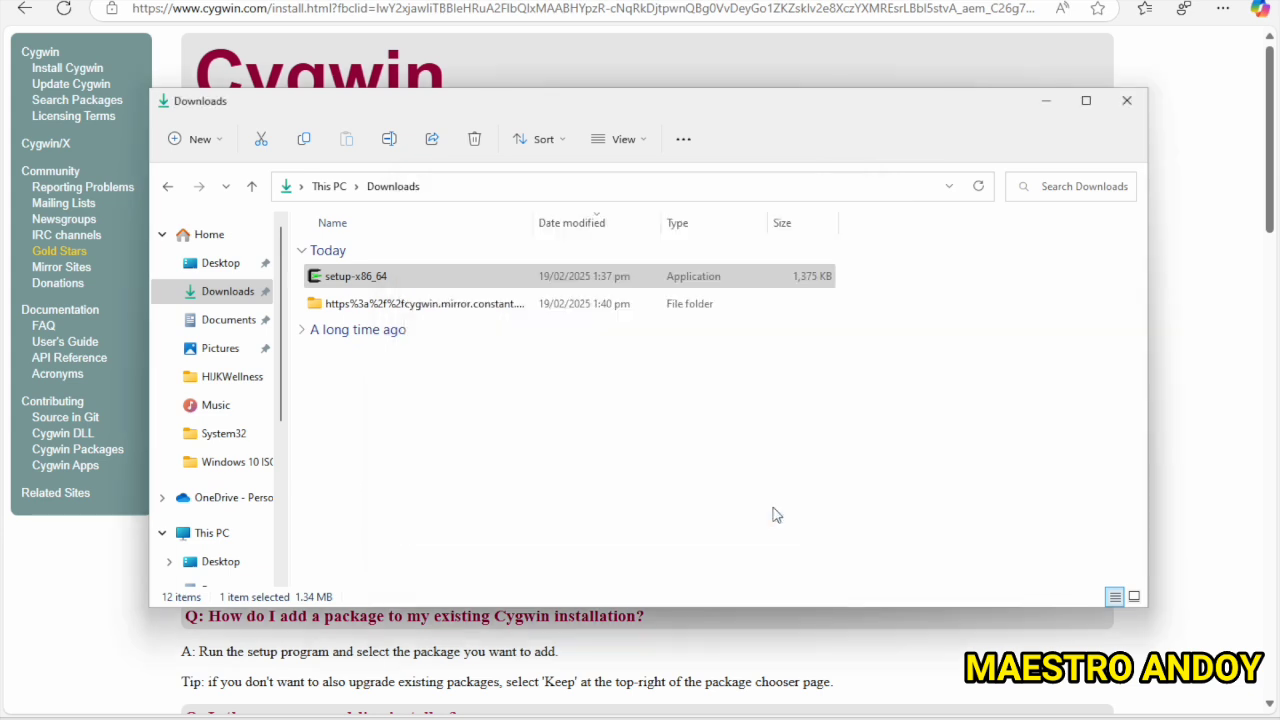
pyautogui.click(1127, 100)
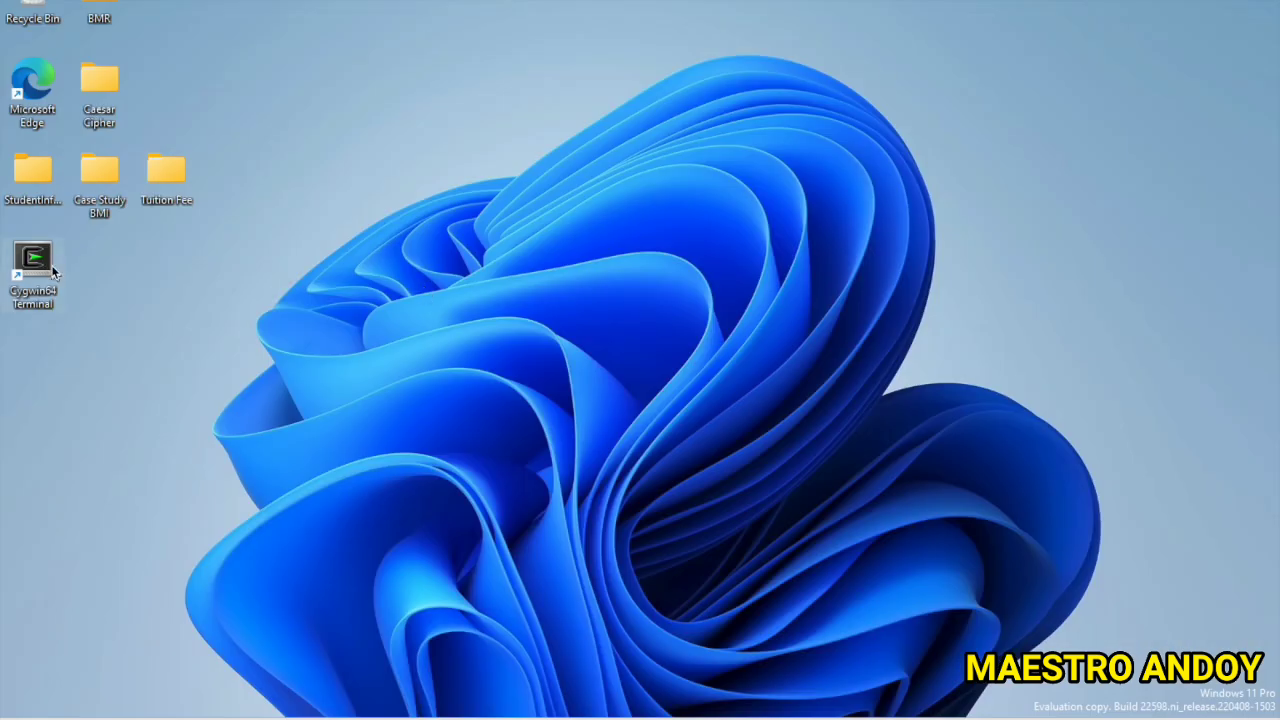
# Refresh the desktop icons, then open Cygwin64 Terminal and enlarge its window
pyautogui.rightClick(158, 332)
pyautogui.click(207, 402)
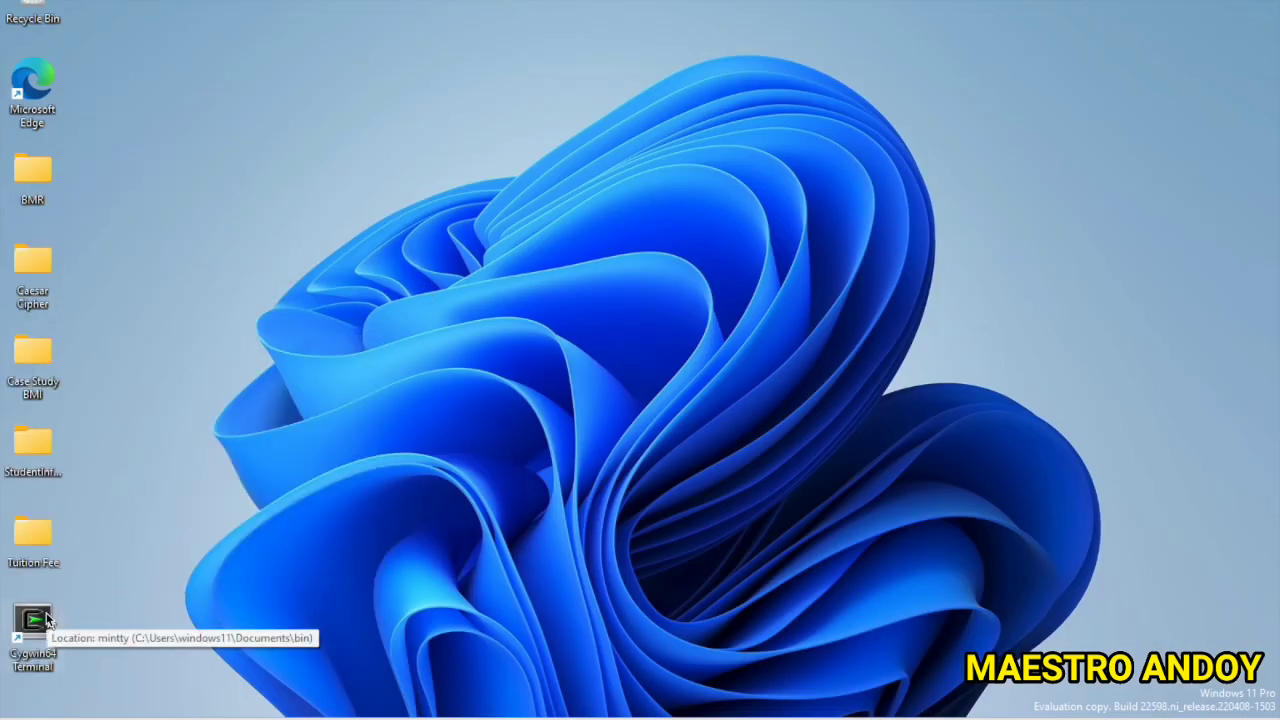
pyautogui.doubleClick(46, 618)
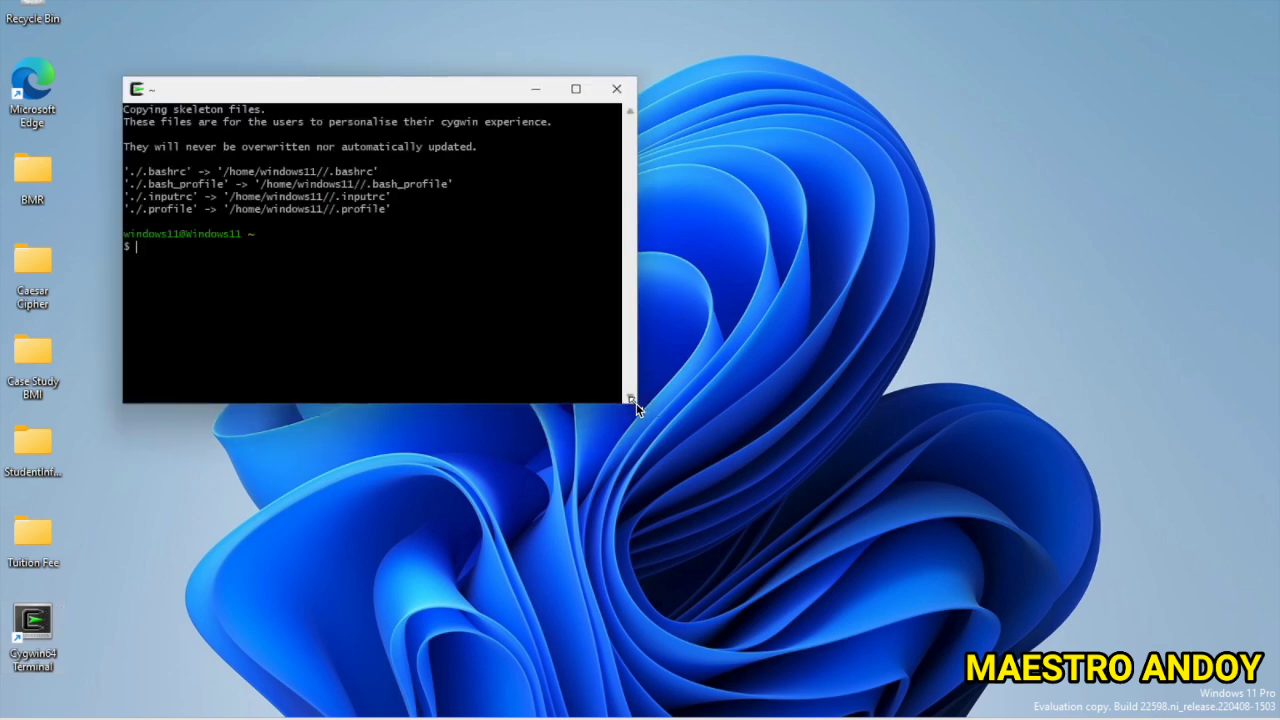
pyautogui.moveTo(636, 403); pyautogui.dragTo(846, 556)
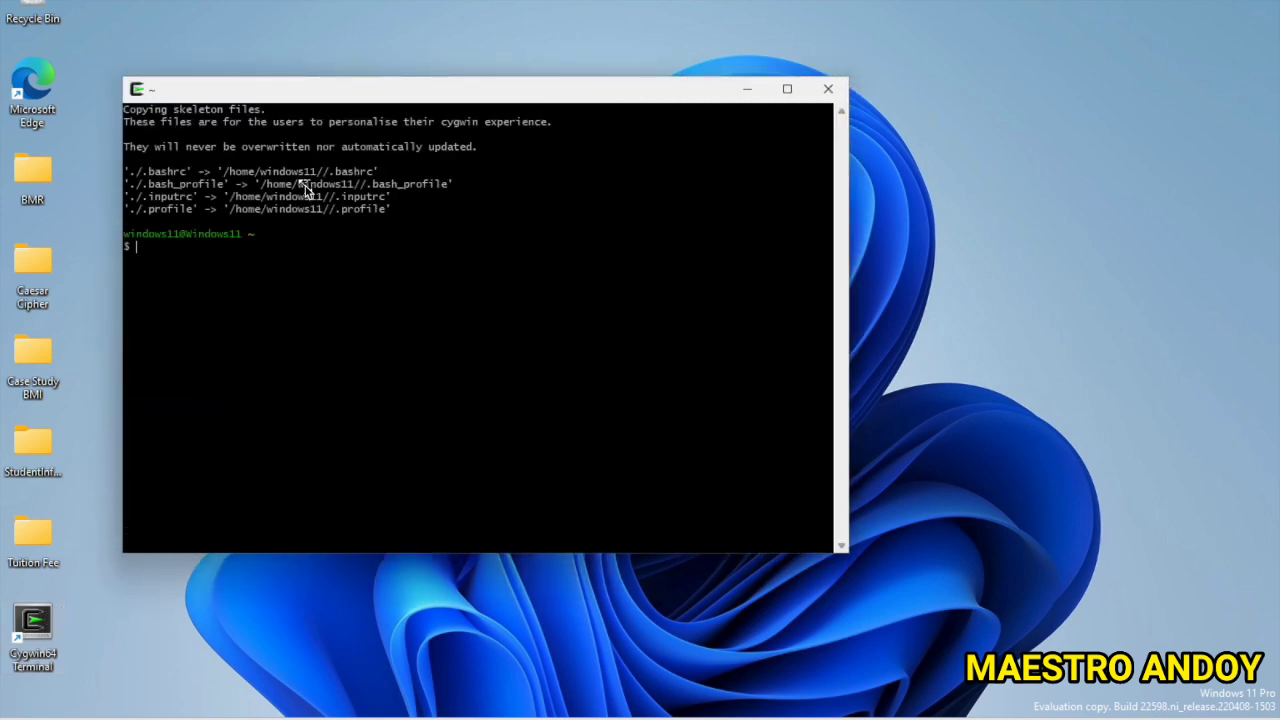
# Examine the terminal's startup lines about the copied skeleton files, such as .bashrc and .inputrc
pyautogui.moveTo(391, 173); pyautogui.dragTo(103, 172)
pyautogui.click(537, 190)
pyautogui.moveTo(535, 191); pyautogui.dragTo(108, 194)
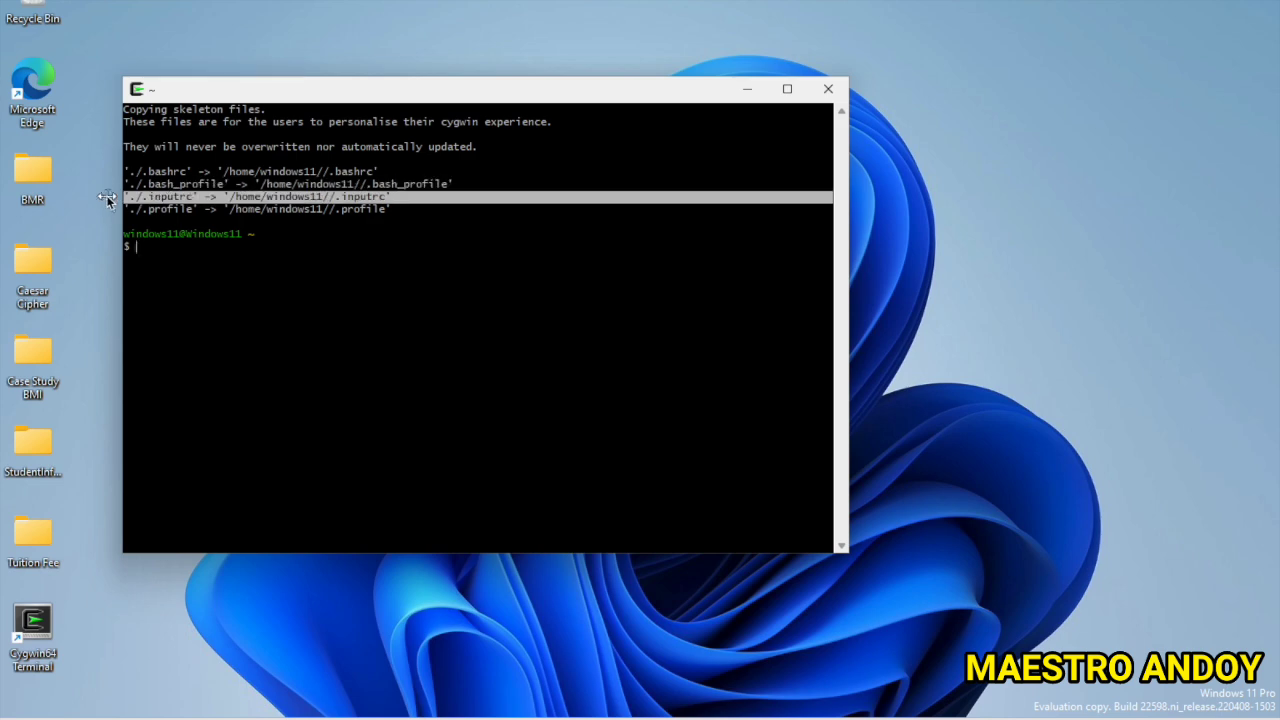
pyautogui.moveTo(222, 196); pyautogui.dragTo(338, 197)
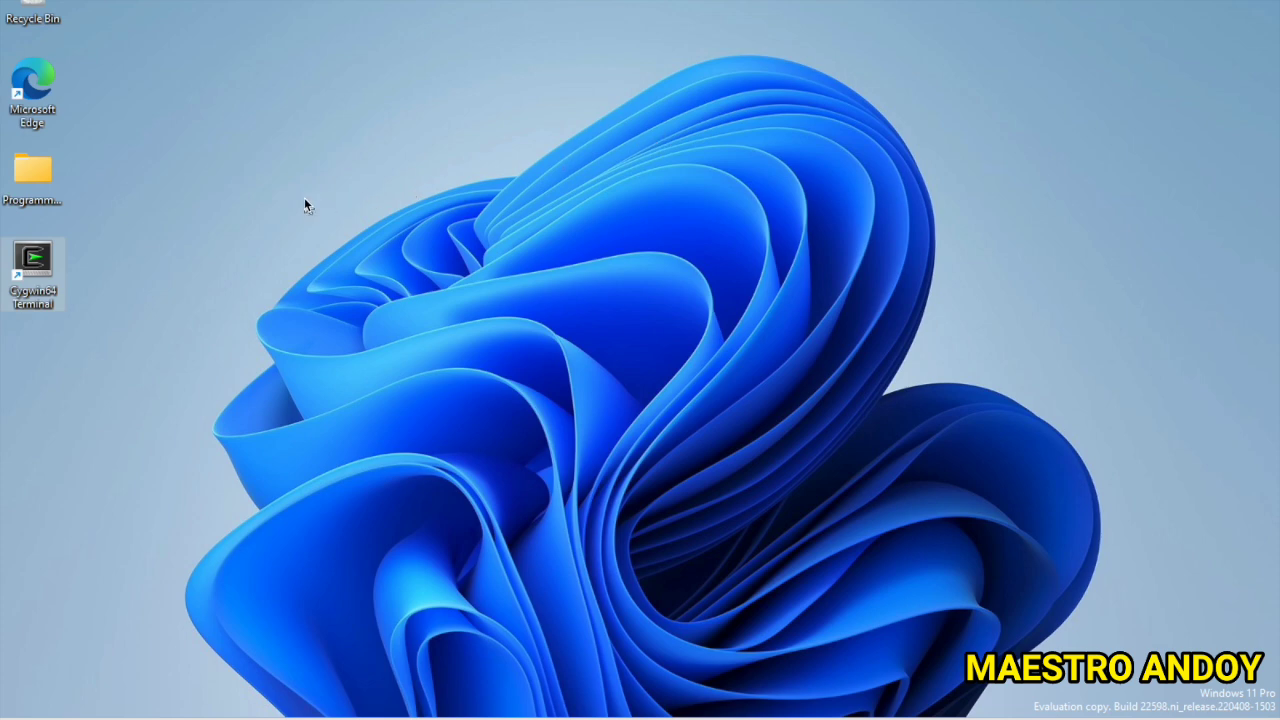
# Open Cygwin64 Terminal again from the desktop and move its window away from the desktop icons
pyautogui.doubleClick(47, 262)
pyautogui.moveTo(287, 23); pyautogui.dragTo(411, 89)
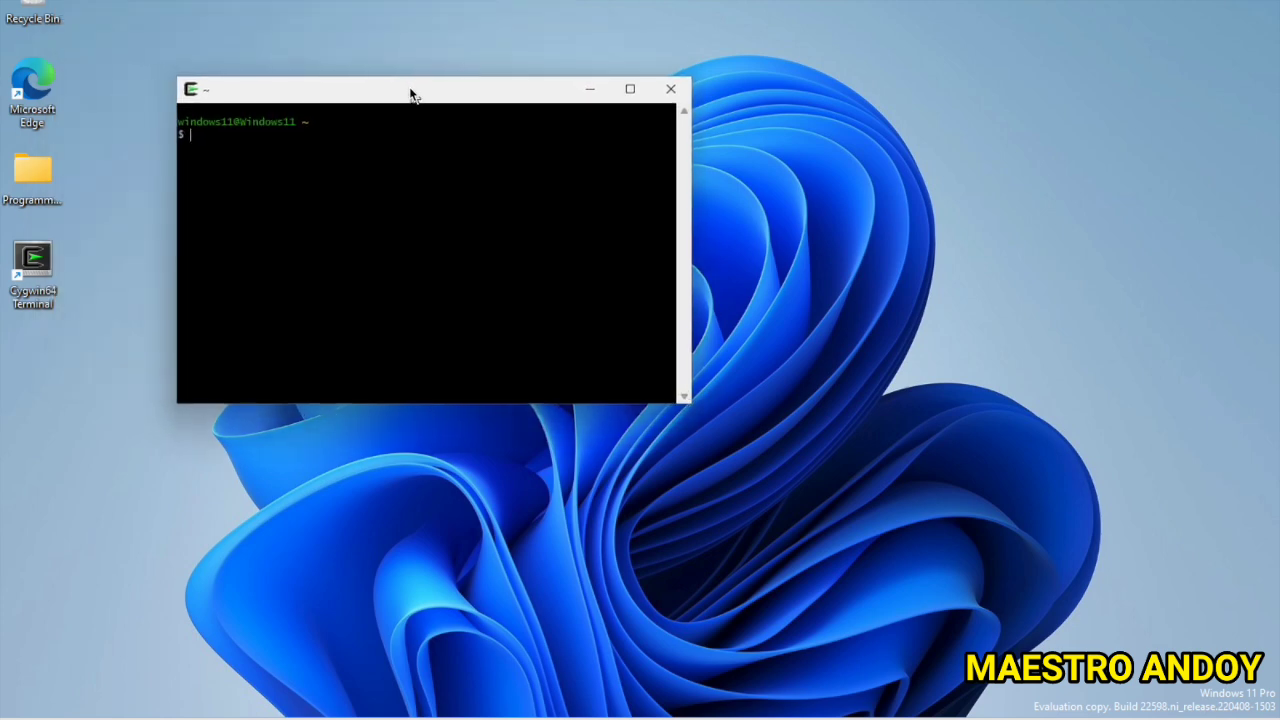
# Set the terminal's font size to 14 in its text options, keeping Lucida Console Regular, and save the options
pyautogui.rightClick(437, 198)
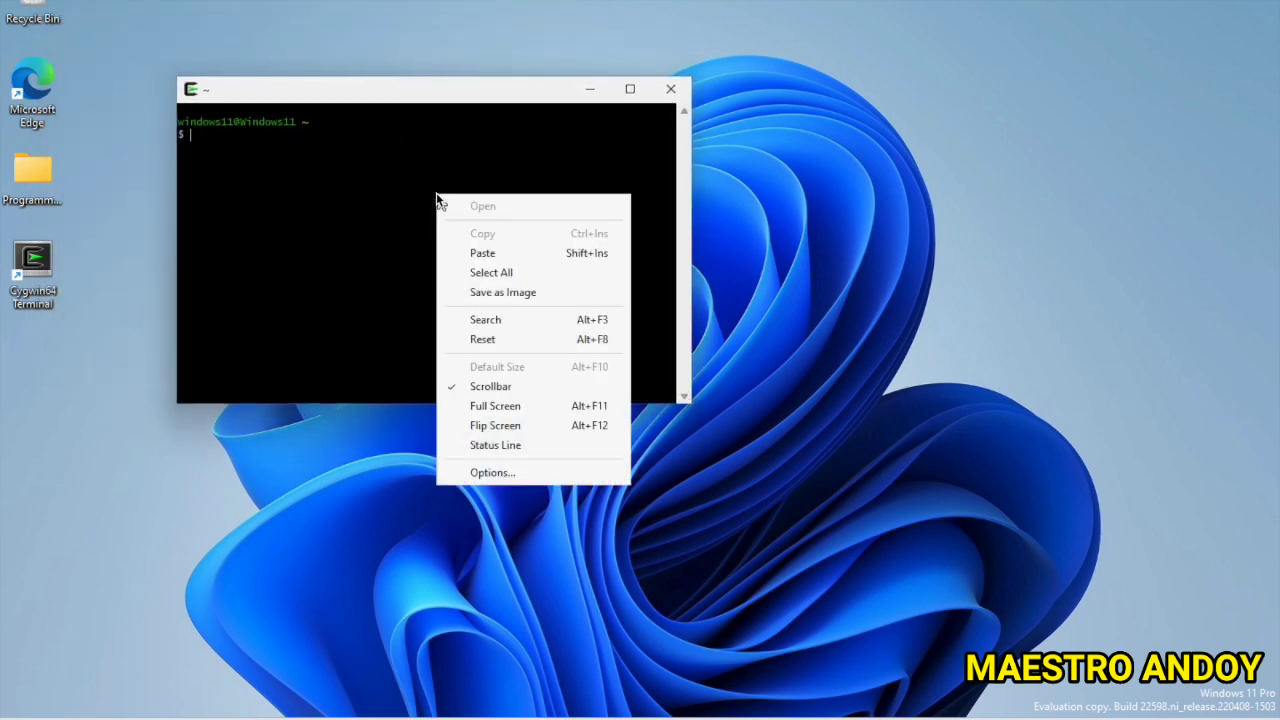
pyautogui.click(538, 474)
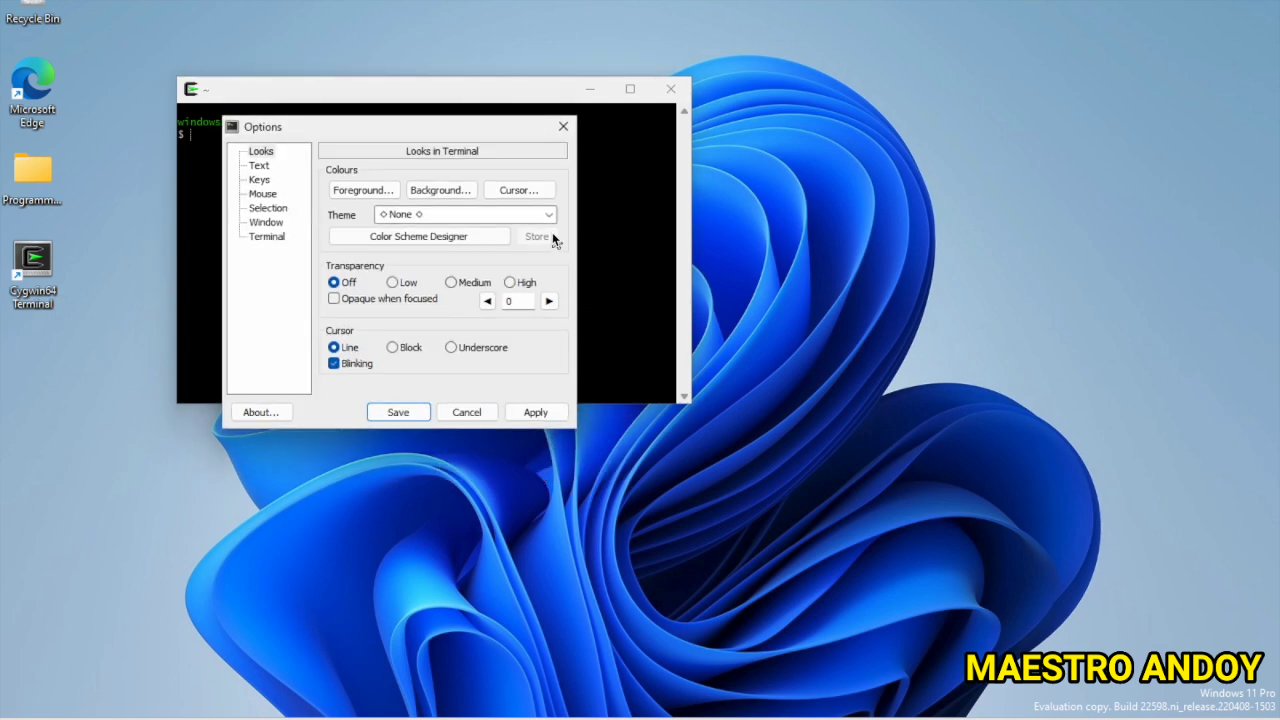
pyautogui.click(265, 167)
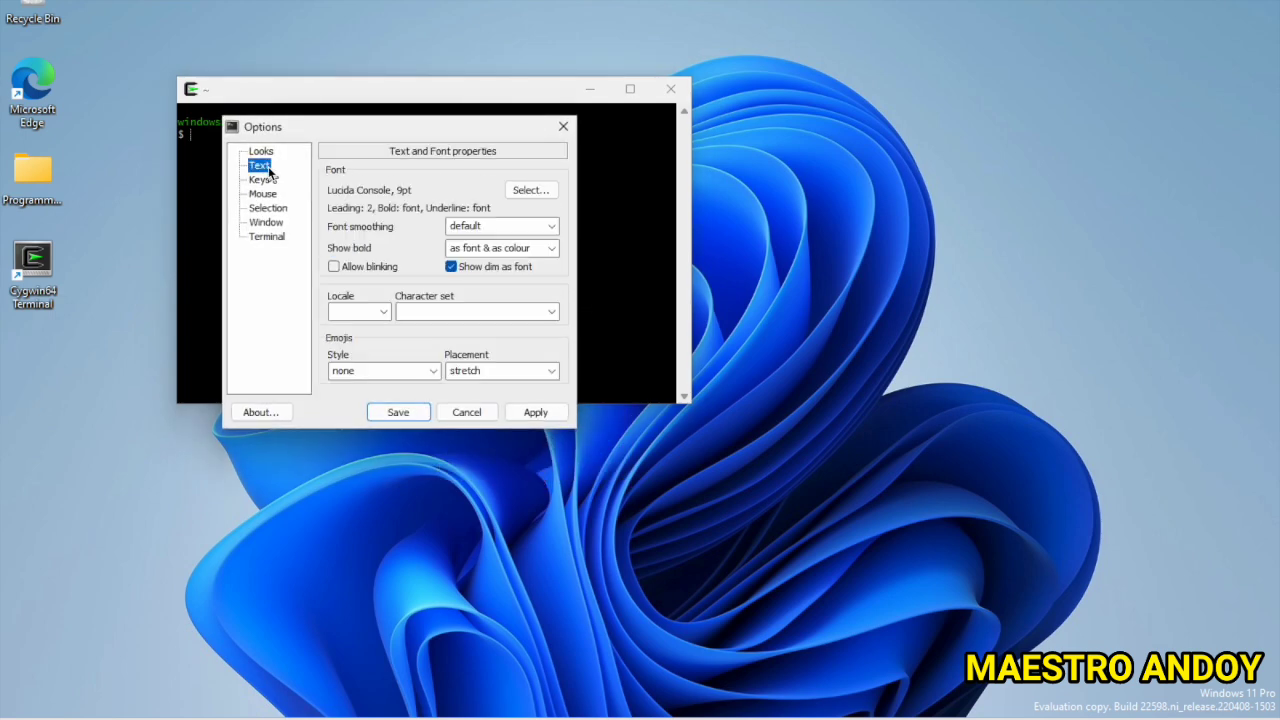
pyautogui.click(541, 191)
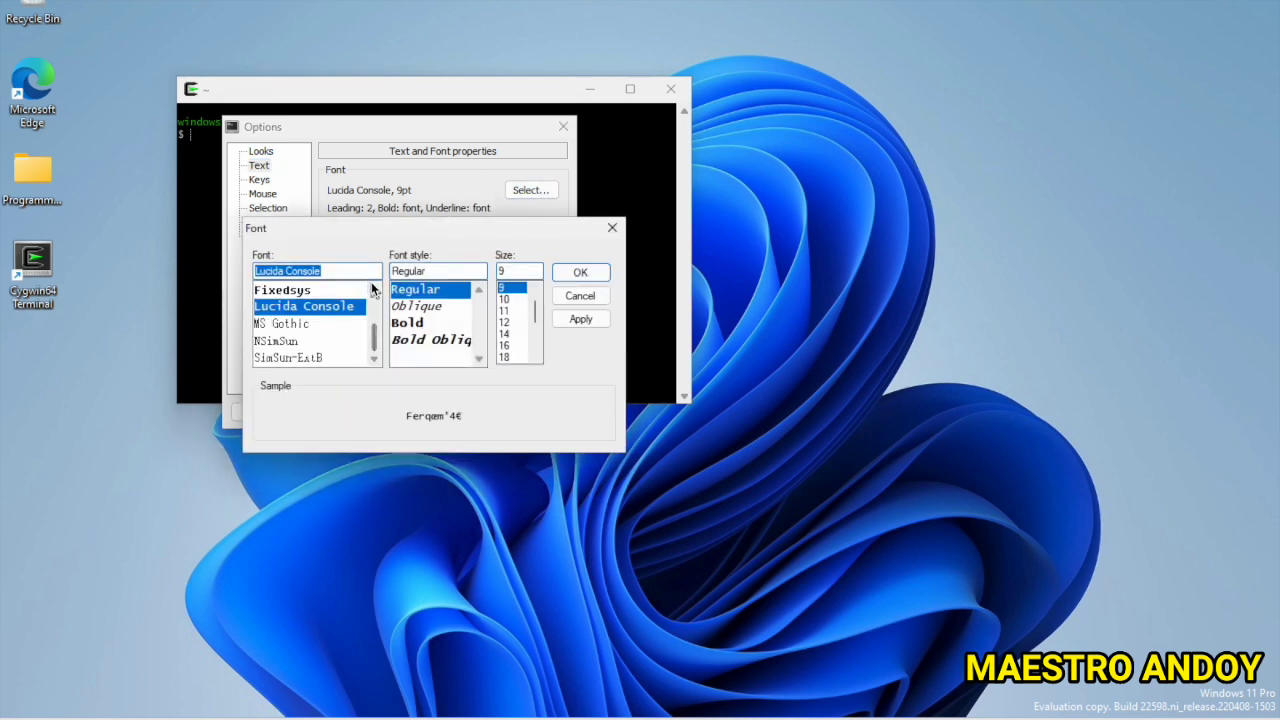
pyautogui.click(513, 336)
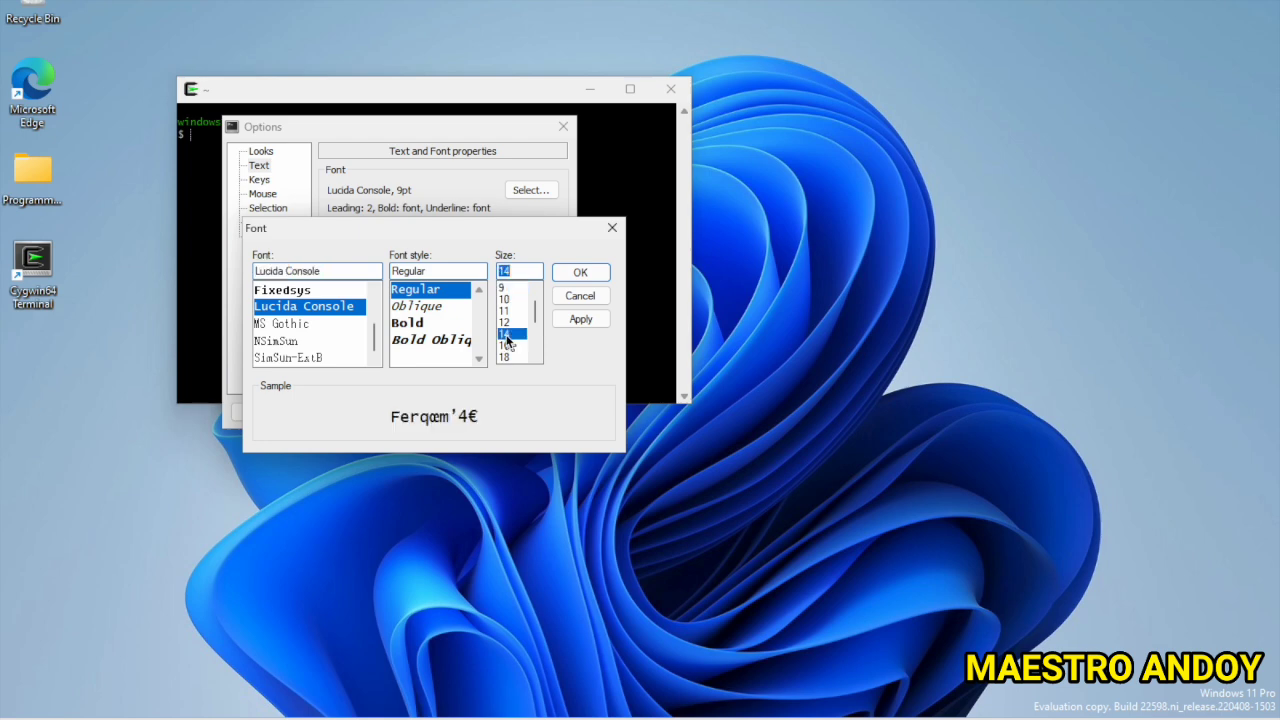
pyautogui.click(582, 320)
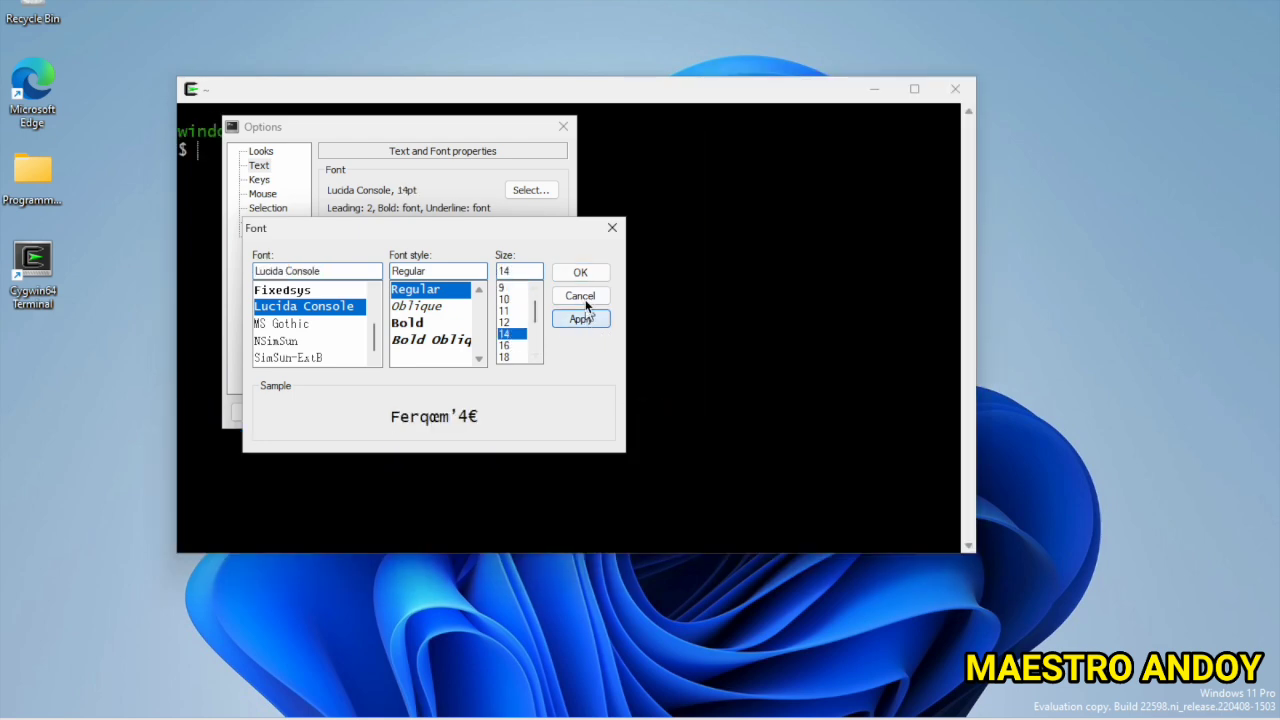
pyautogui.click(583, 272)
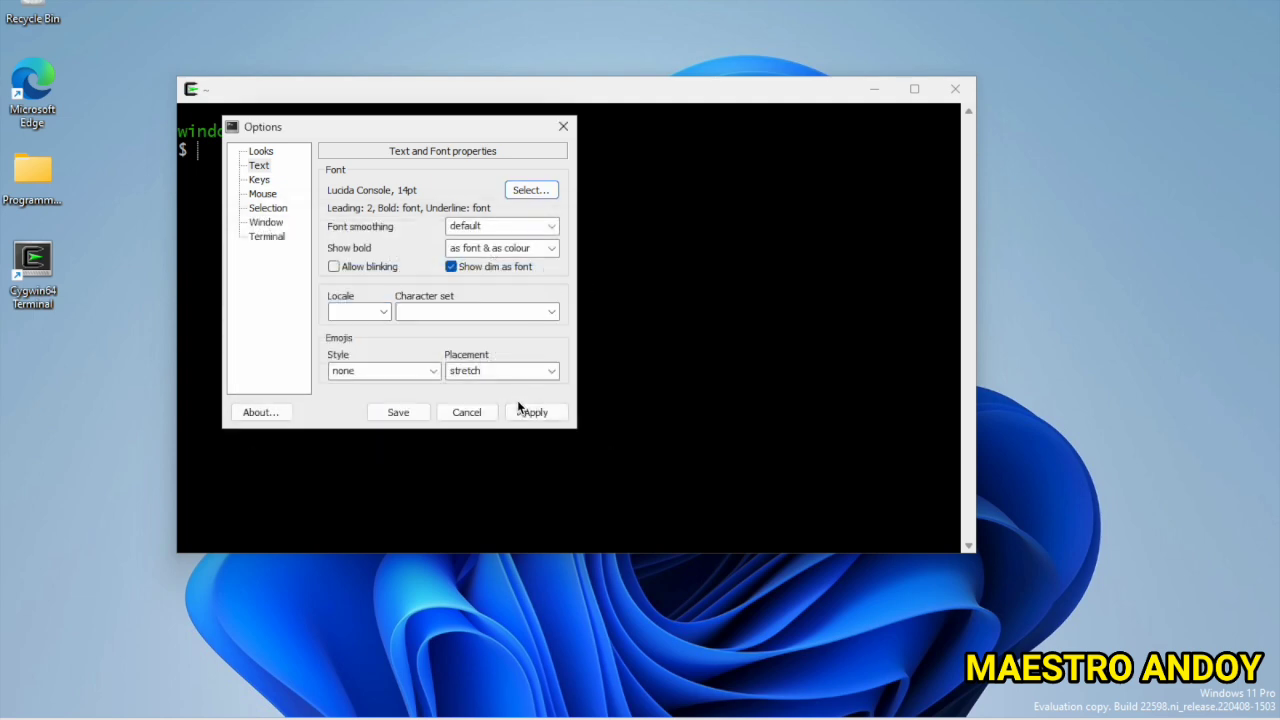
pyautogui.click(414, 411)
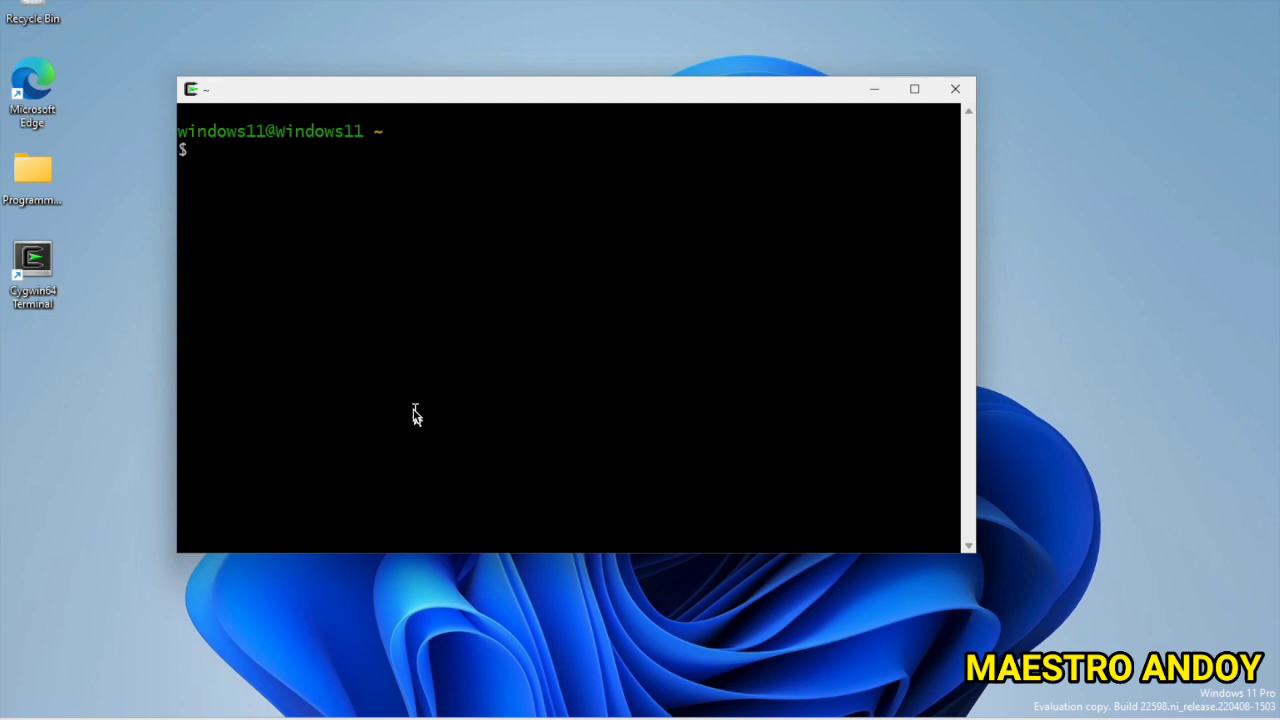
# Print the terminal's current working directory with the pwd command
pyautogui.write('pwd')
pyautogui.press('Return')
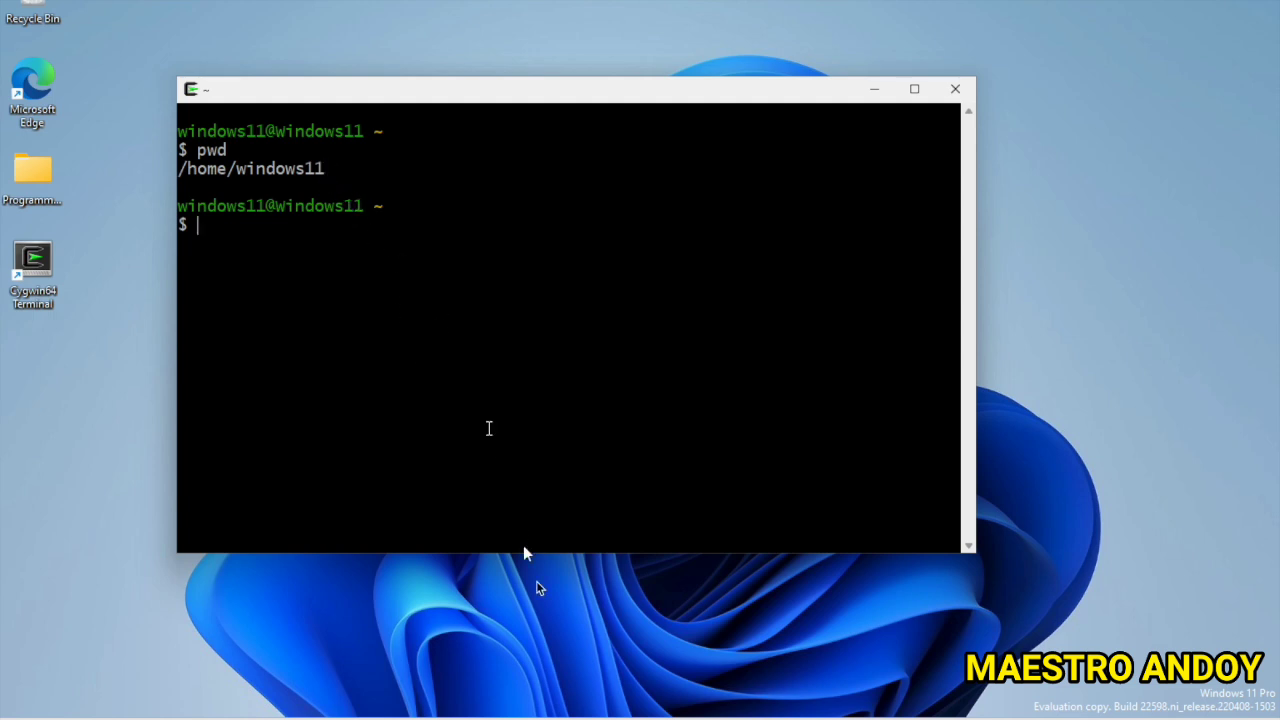
# Switch to File Explorer and open the windows11 folder in Users on Local Disk (C:)
pyautogui.click(640, 718)
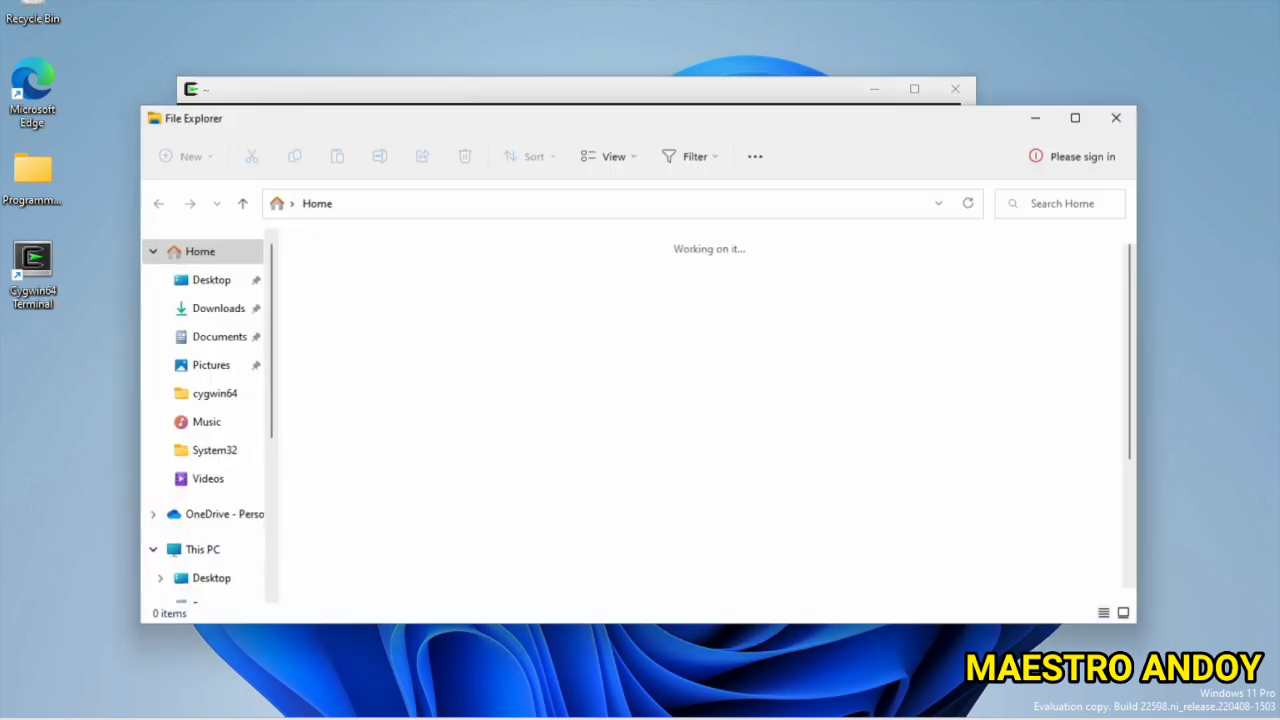
pyautogui.scroll(-3, 200, 514)
pyautogui.scroll(-2, 200, 514)
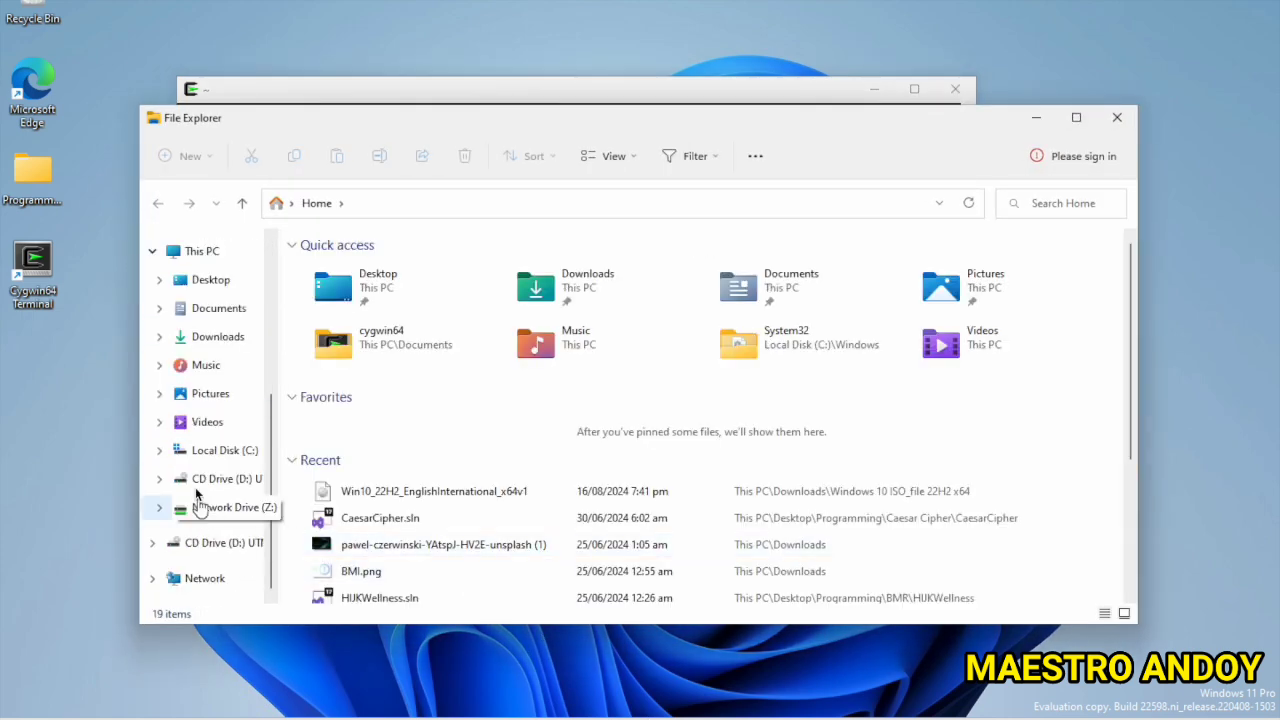
pyautogui.click(182, 450)
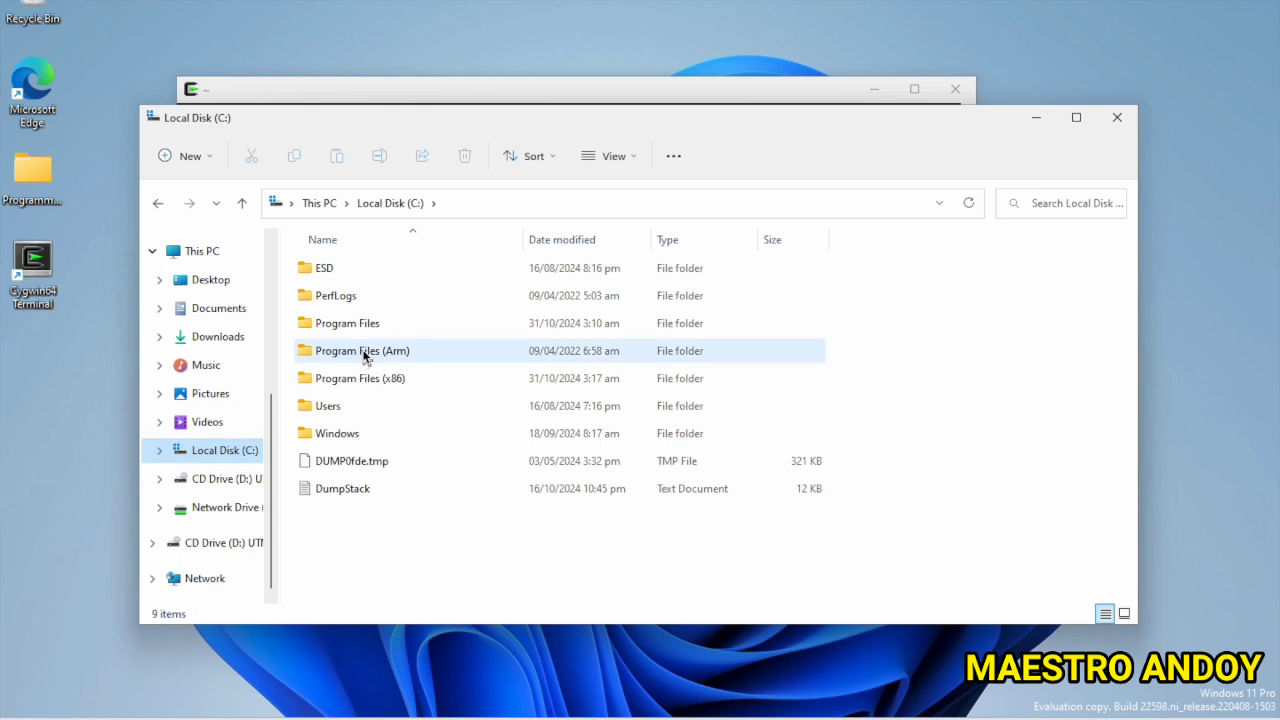
pyautogui.click(159, 451)
pyautogui.scroll(-1, 228, 518)
pyautogui.click(166, 500)
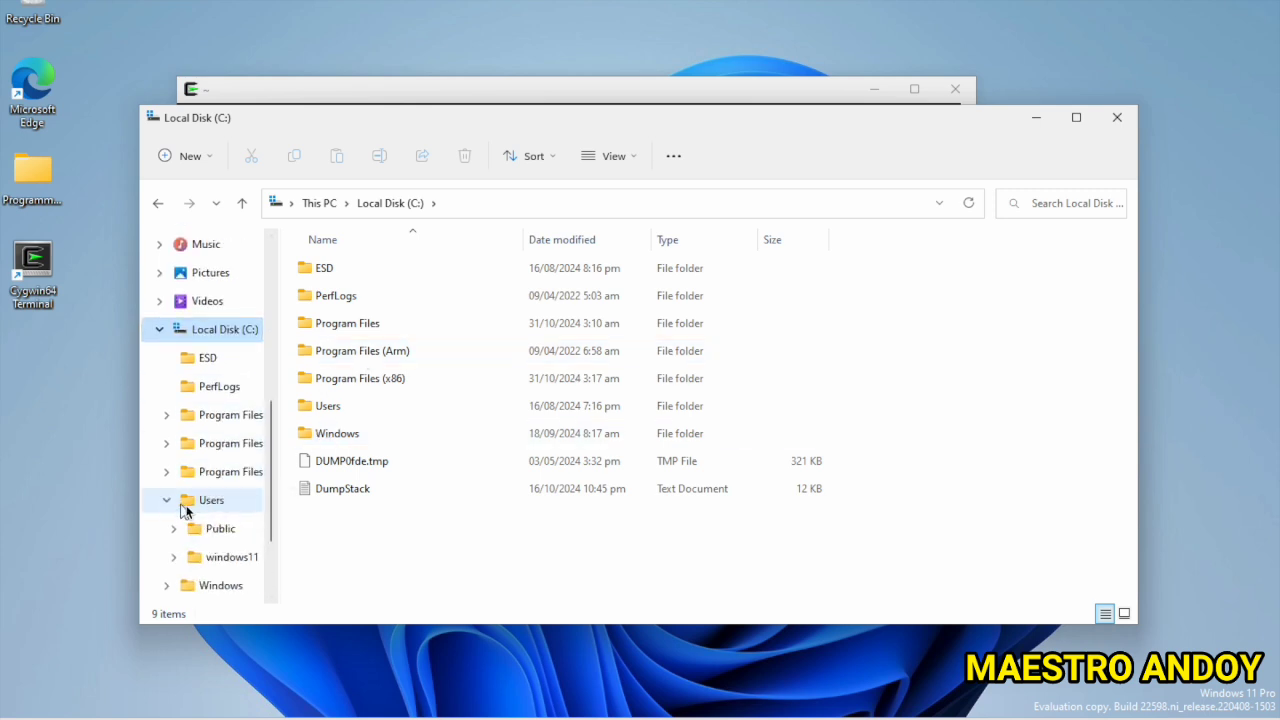
pyautogui.click(215, 557)
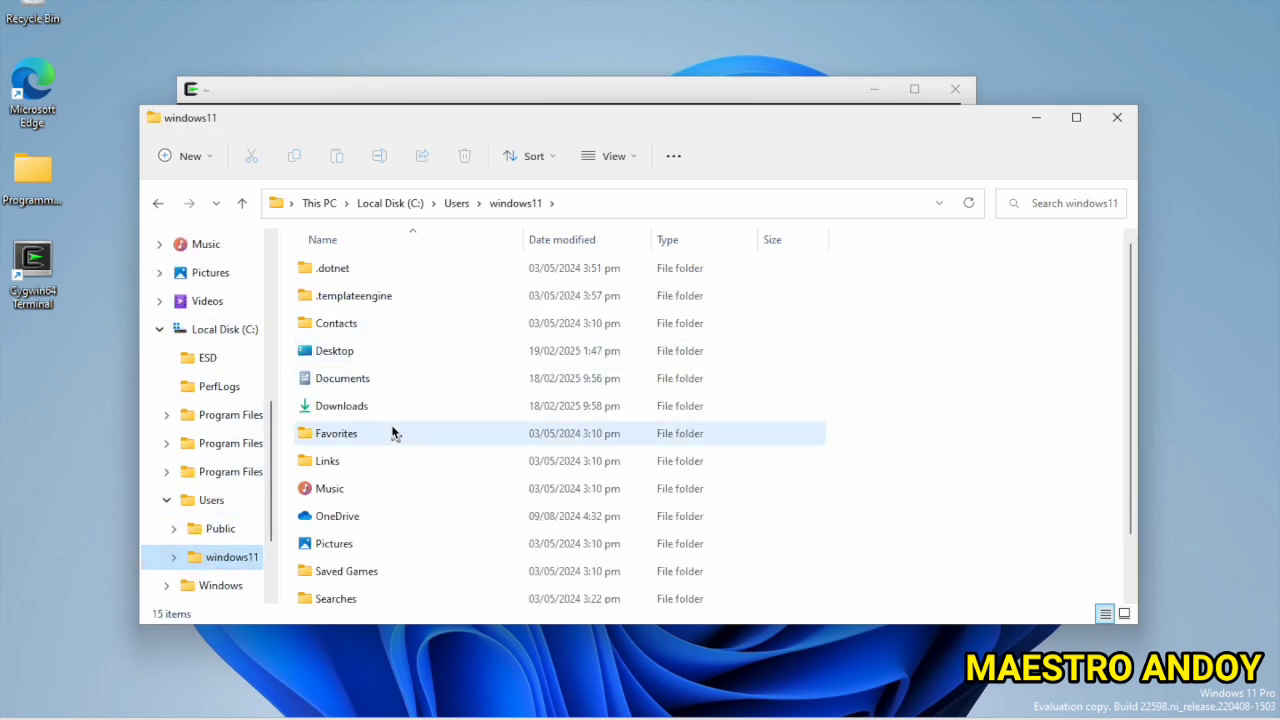
# Examine the Cygwin folders in the windows11 user's Documents folder, selecting cygwin64, and close File Explorer
pyautogui.doubleClick(385, 378)
pyautogui.click(340, 296)
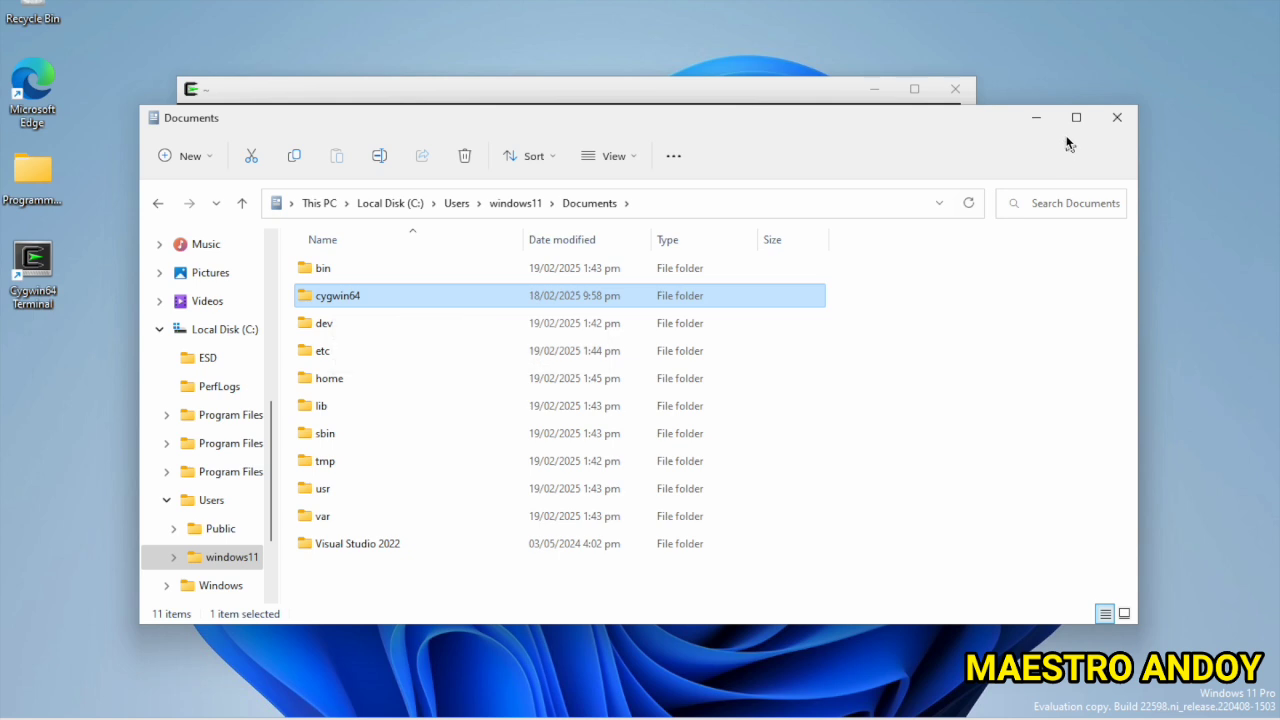
pyautogui.click(1118, 119)
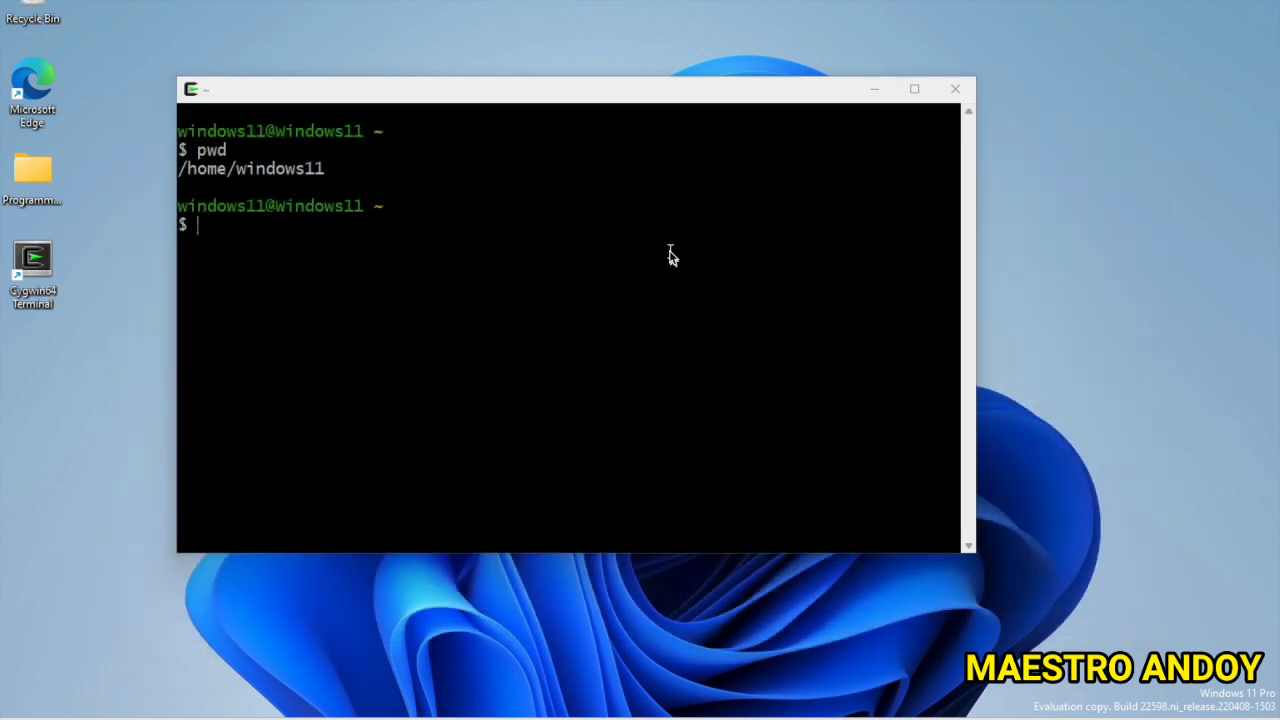